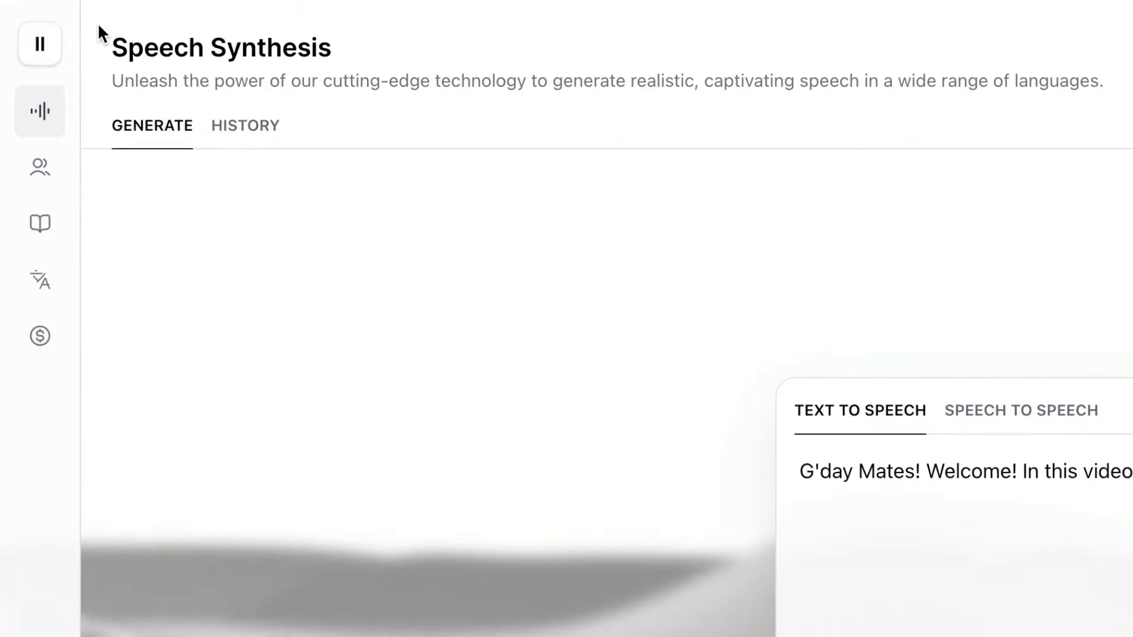
Step: Have the 82-character G'day Mates welcome script ready with the Crocodile Dundee voice
mouse_move(36, 50)
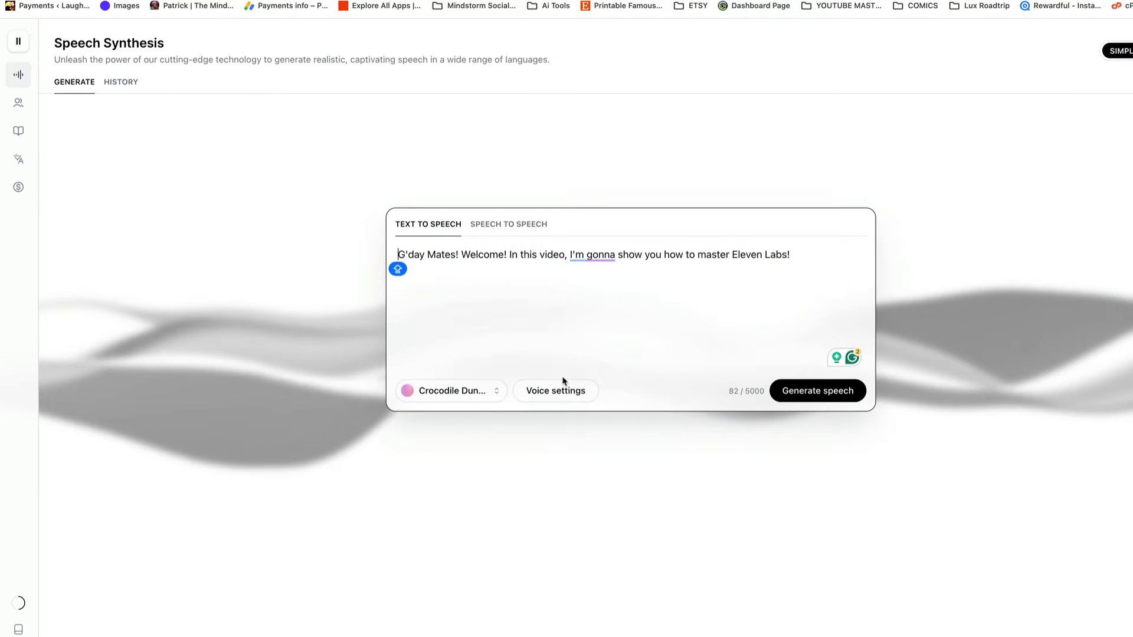
Step: In voice settings, set Stability to about 79% and Similarity to about 24%
left_click(560, 387)
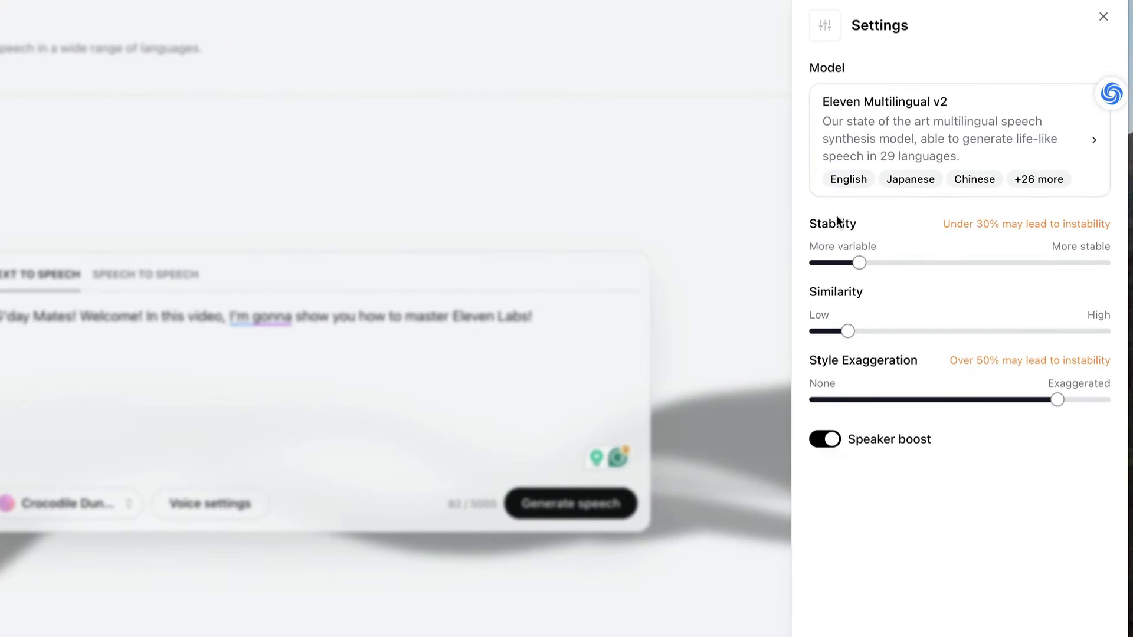
left_click_drag(859, 262, 1043, 263)
left_click_drag(851, 330, 900, 335)
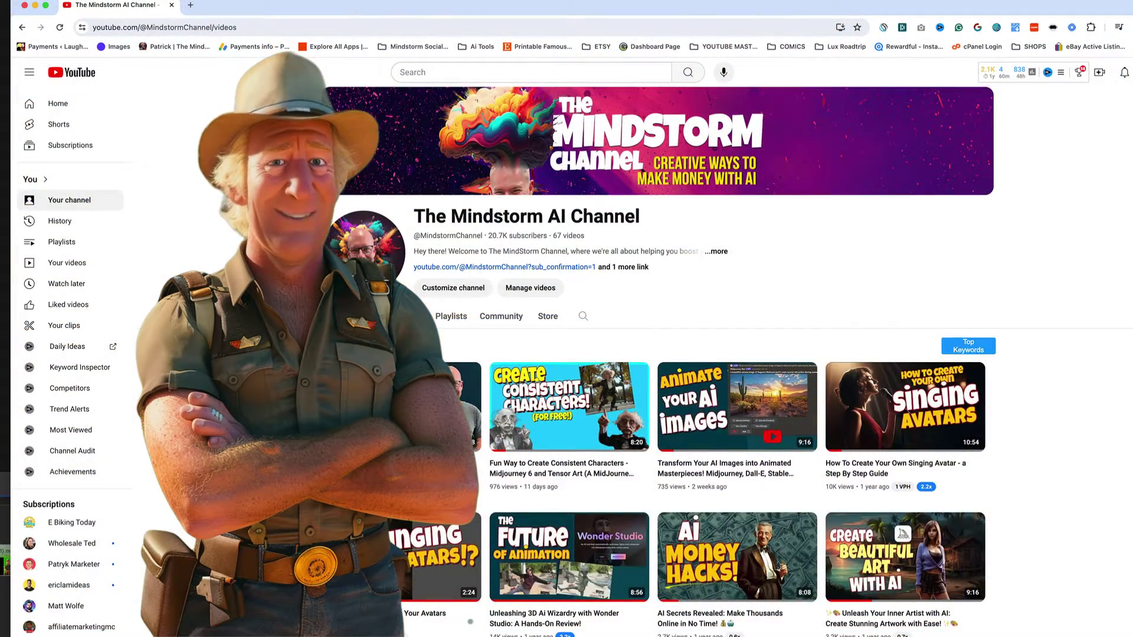
Step: Scroll down through The Mindstorm AI Channel's Videos grid
scroll(664, 361, "down", 4)
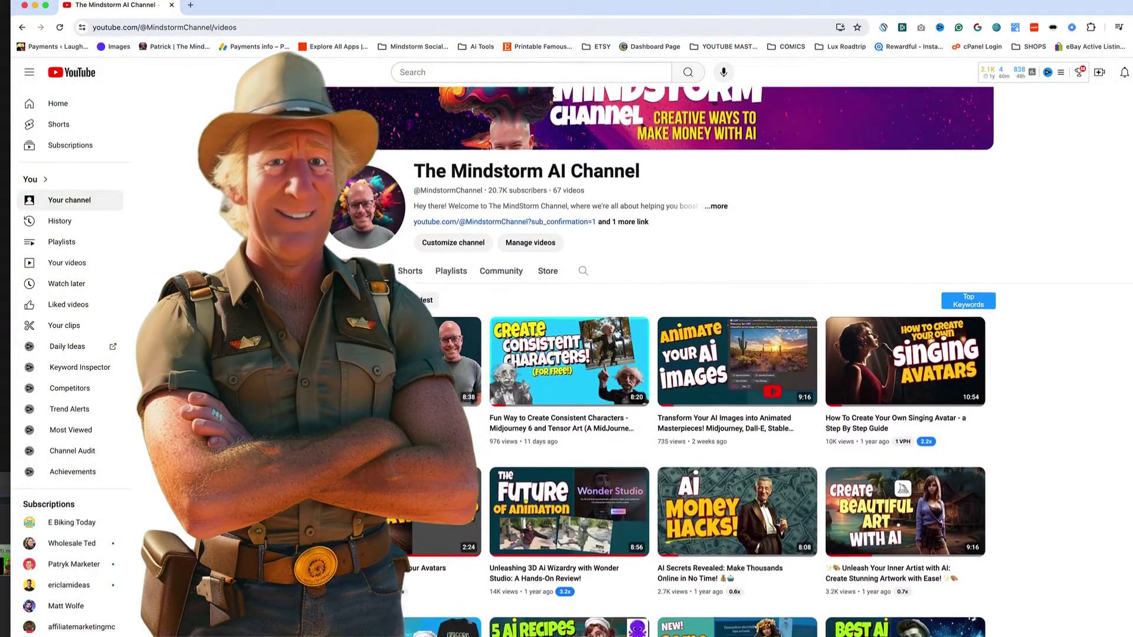
scroll(664, 361, "down", 5)
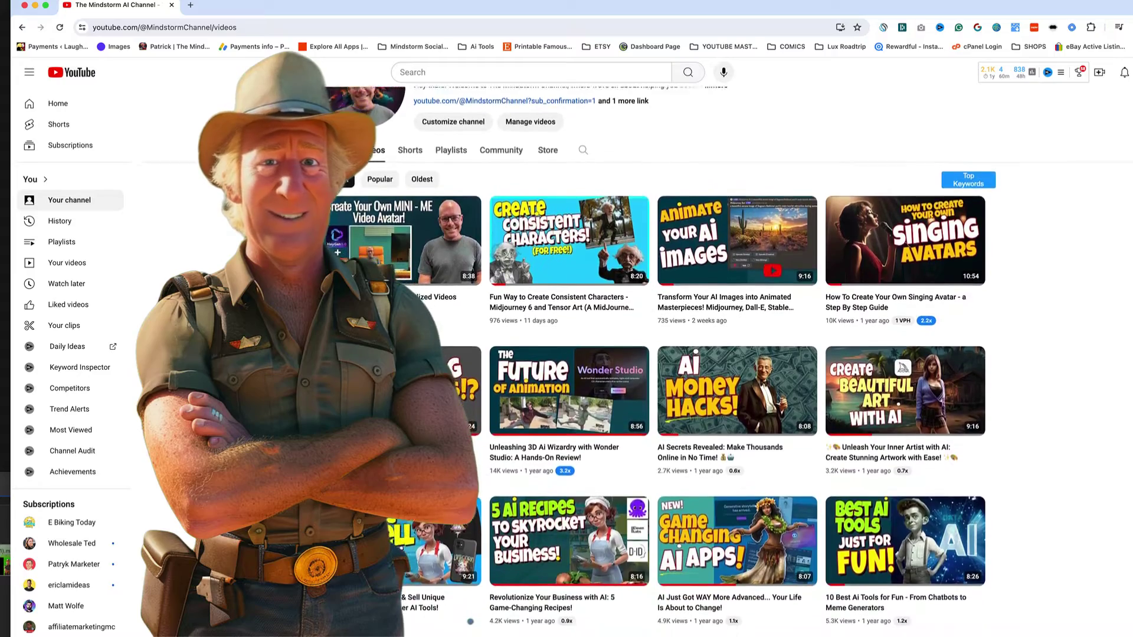
scroll(664, 361, "down", 5)
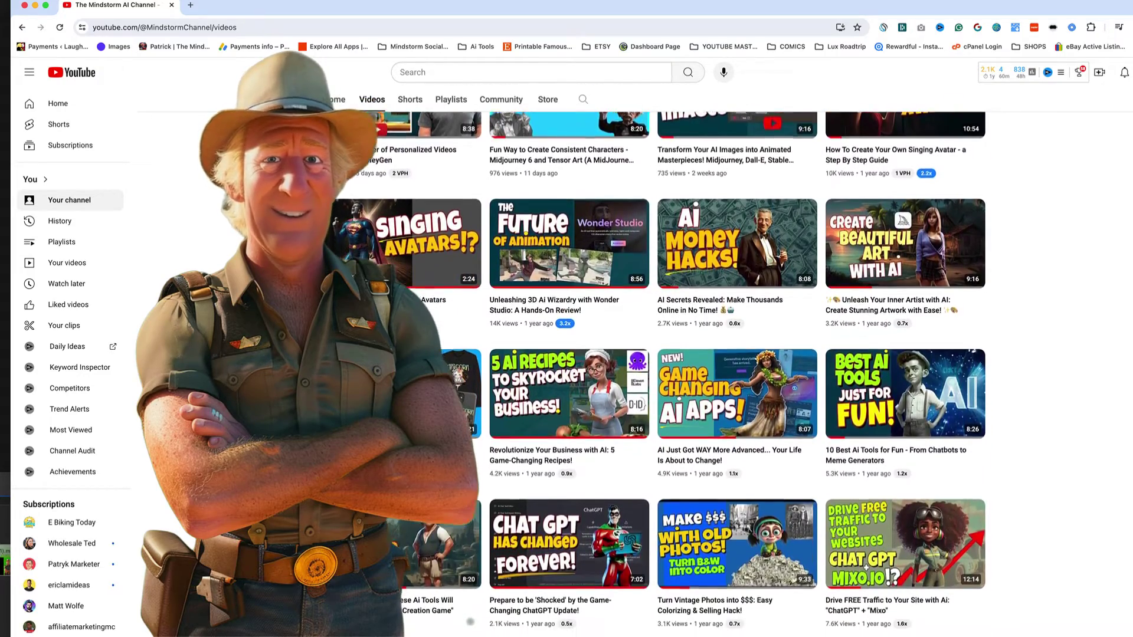
scroll(664, 361, "down", 10)
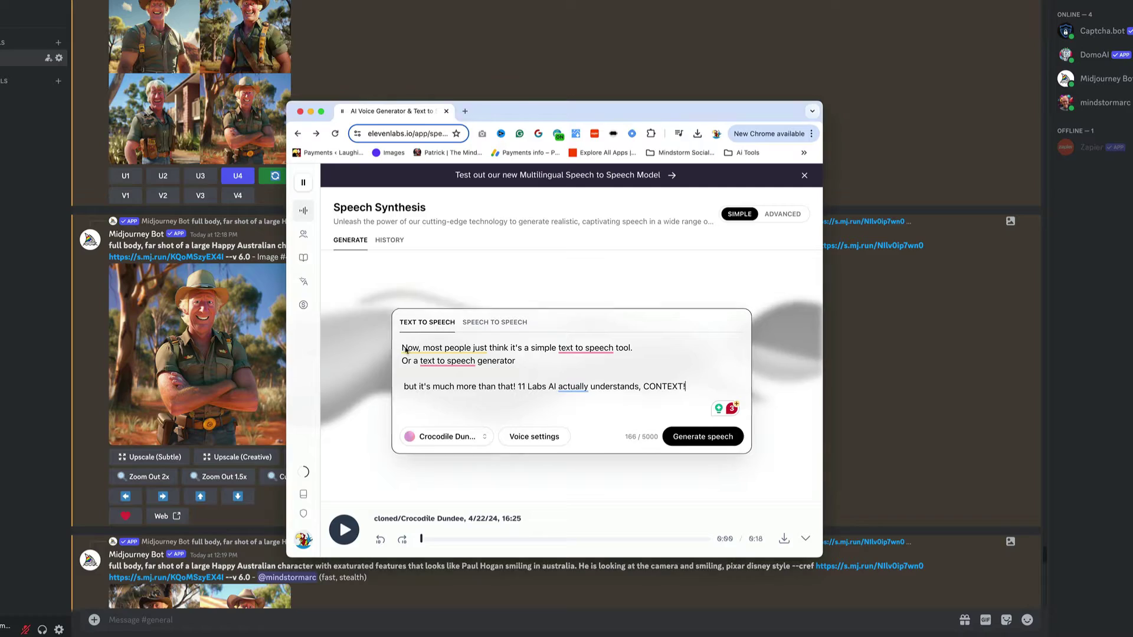
Step: Replace the script with the 'Crikey! That is spectacular!' example and a line explaining context-based emphasis
key("ctrl+a")
type("For Example, i")
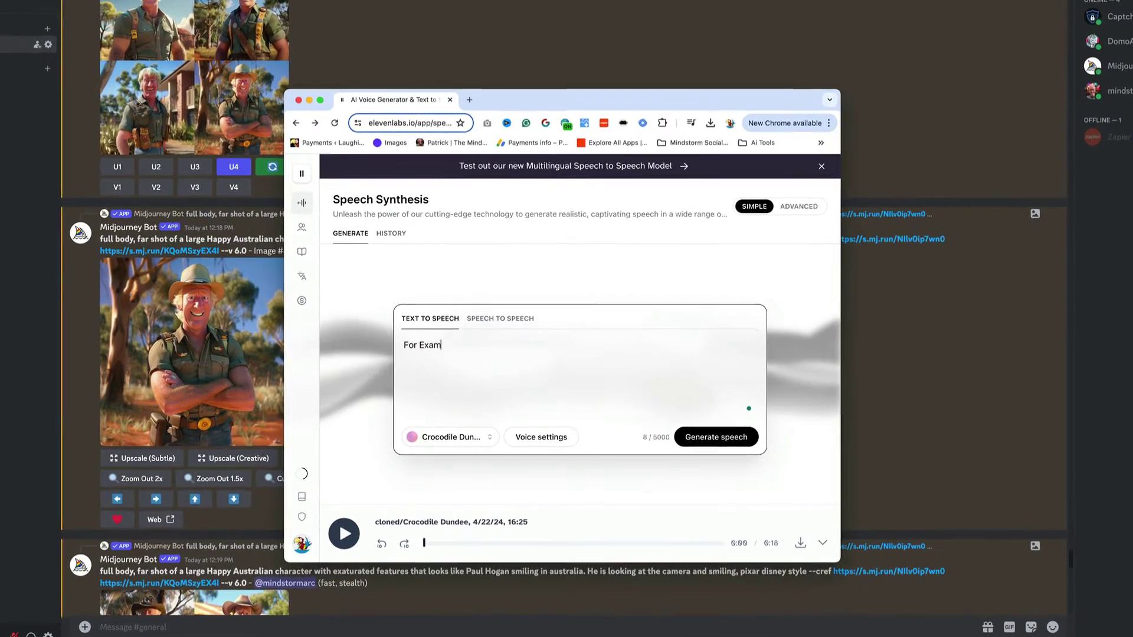
type("f I say something like: \"Crik")
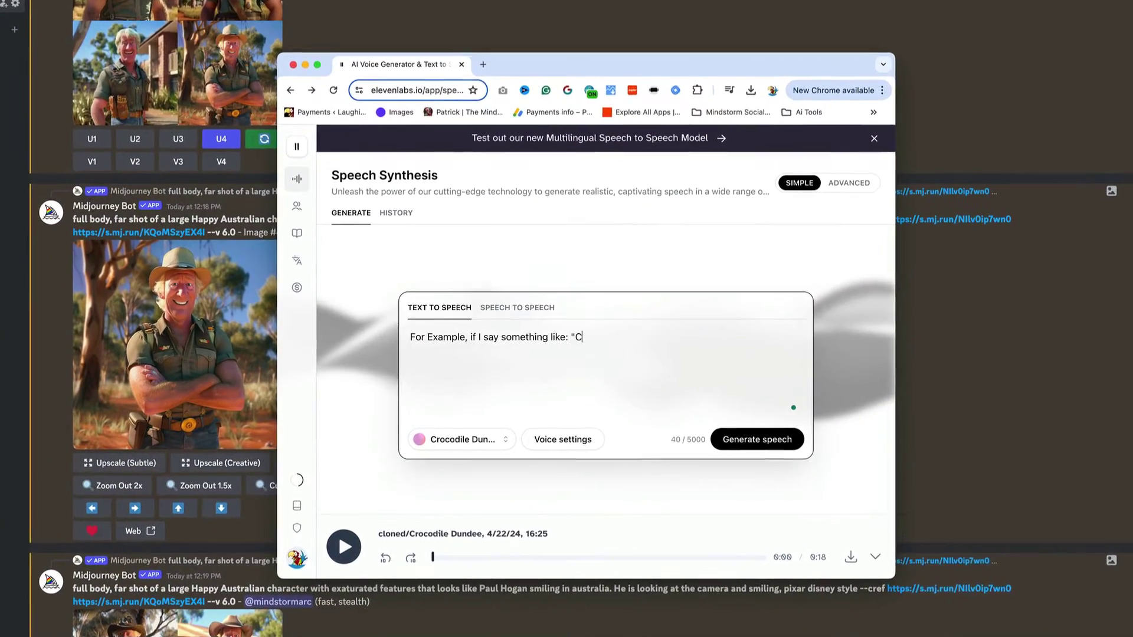
type("ey! That is spectacular")
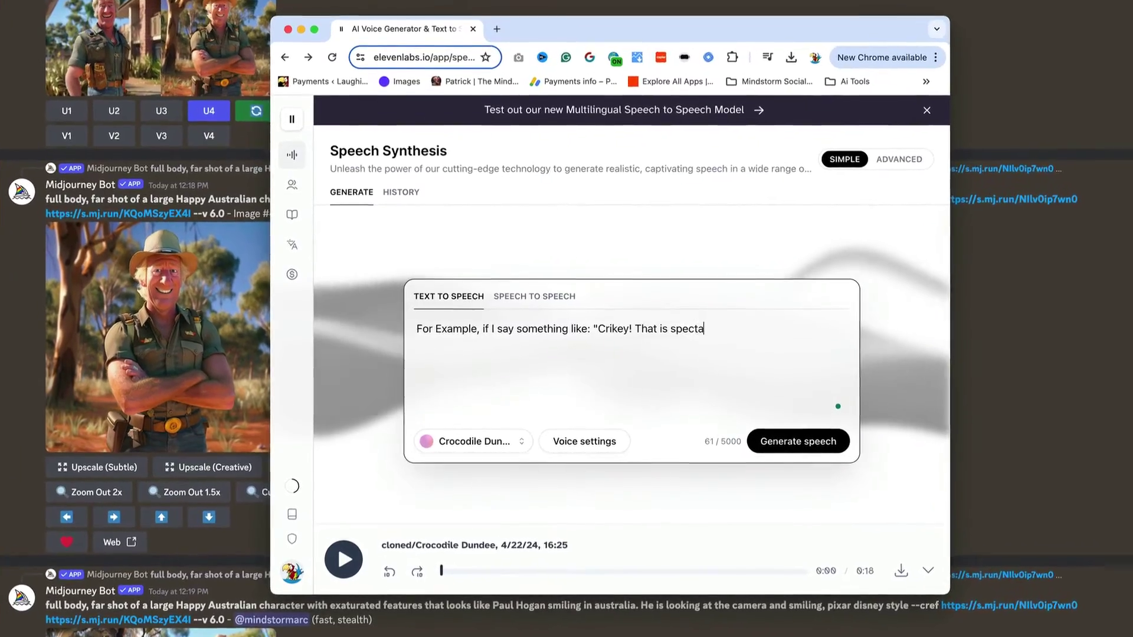
type("!")
key("Return")
key("Return")
type("The AI voice Ap")
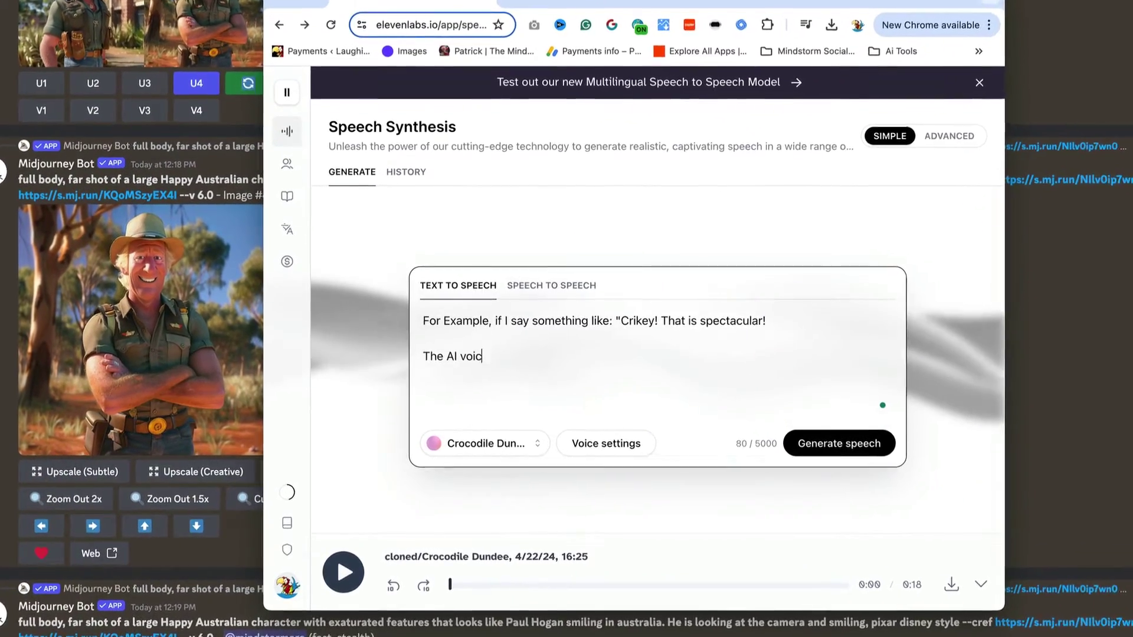
type("p will actually emphasi")
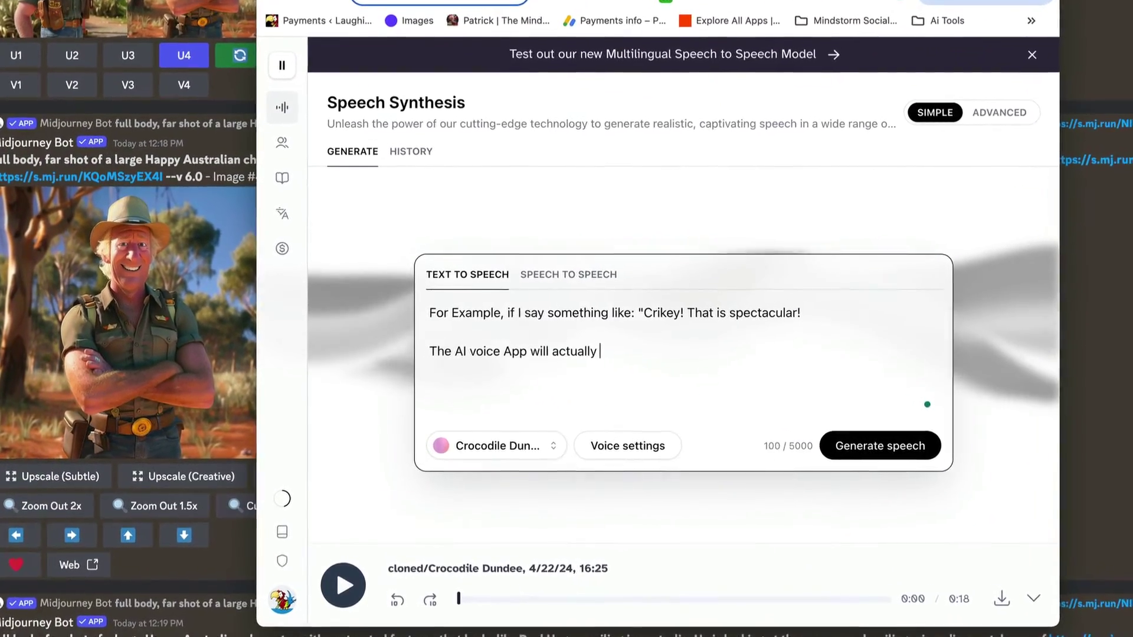
type("ze the words because it knows th")
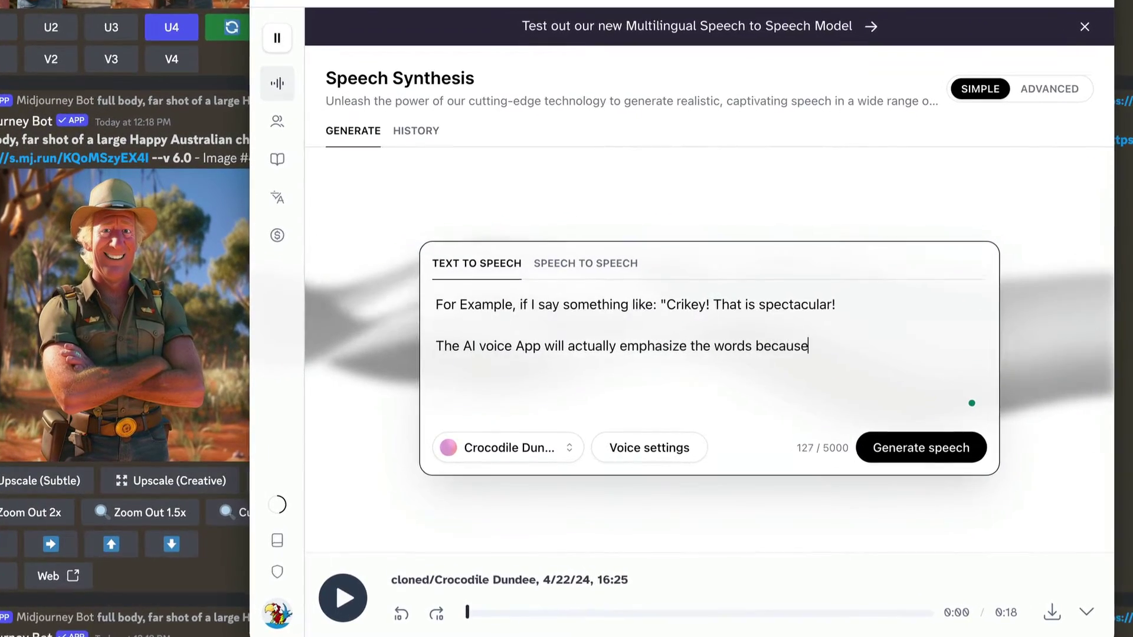
type("e context of the sentence! Watch!")
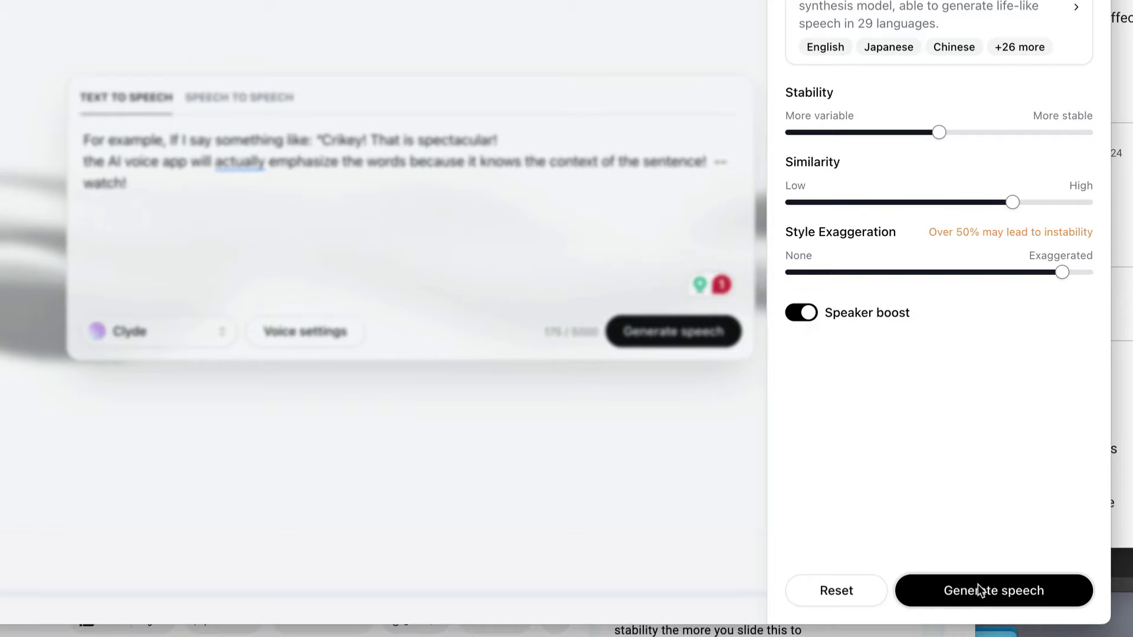
Step: Generate speech from the Crikey example text with the Clyde voice
left_click(978, 589)
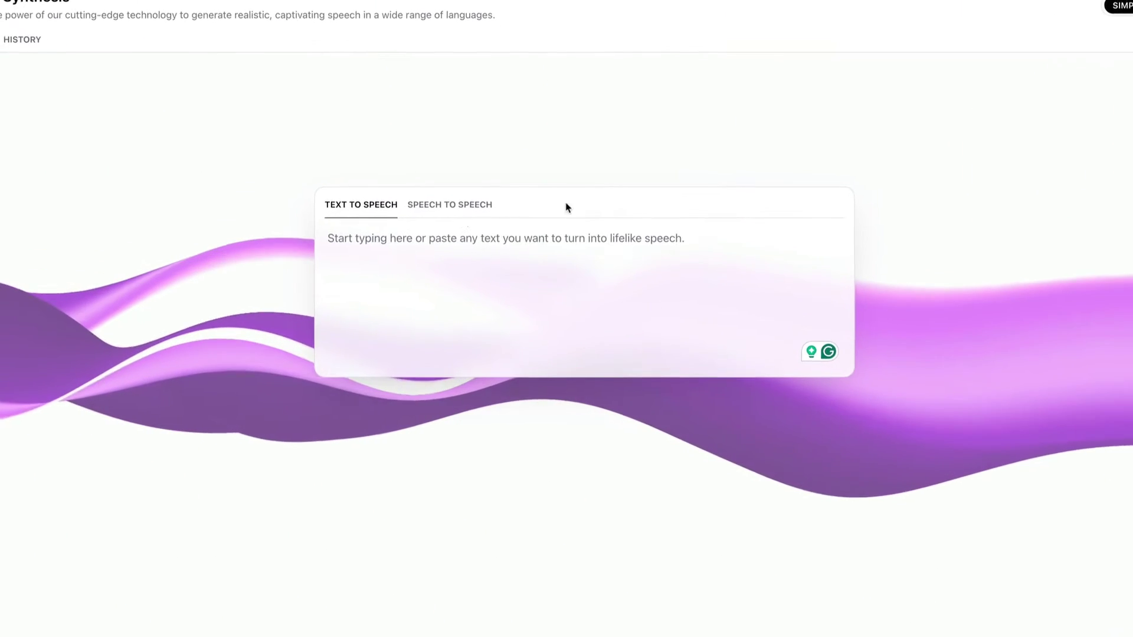
Step: Type 'This is where you'll type your text' into the text box
type("This is where you'll t")
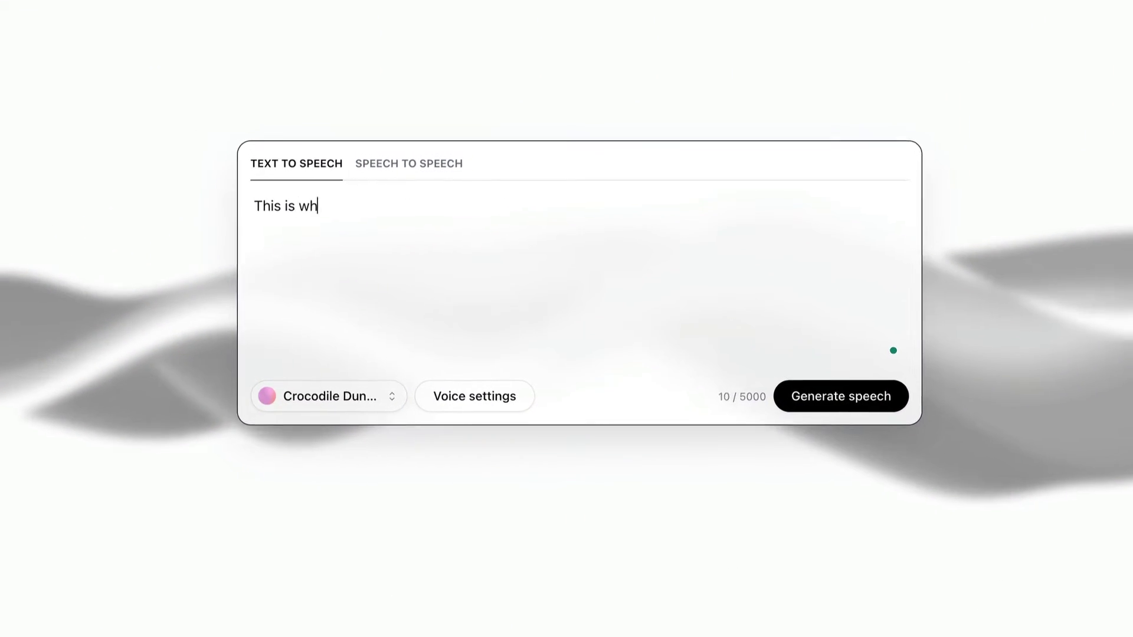
type("ype your text")
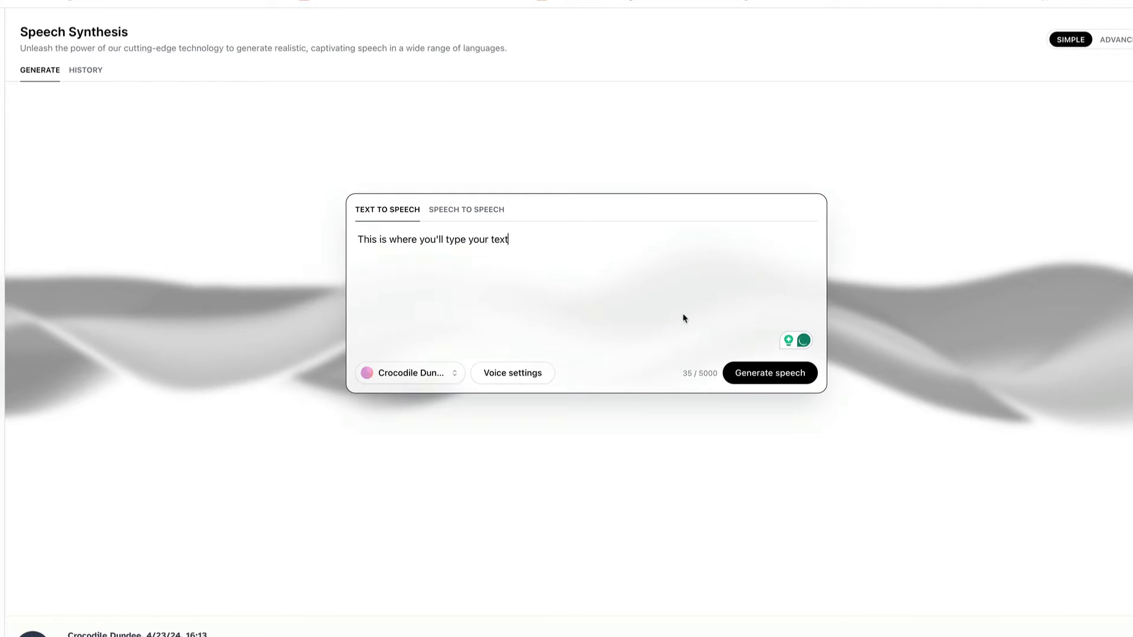
Step: Keep Eleven Multilingual v2 as the model in Voice settings
left_click(513, 373)
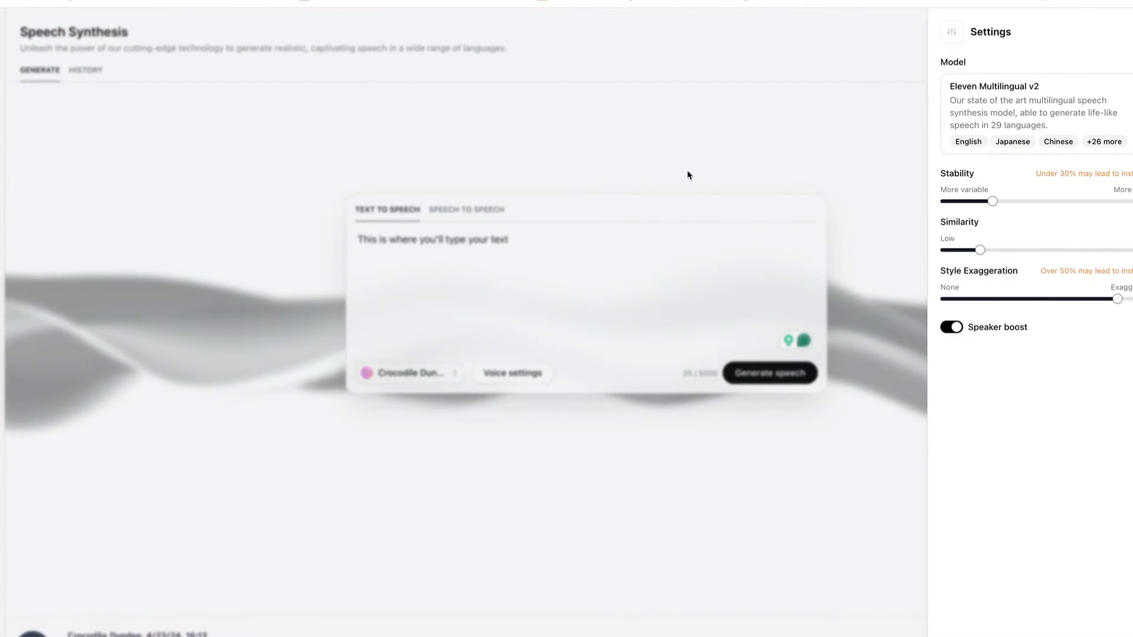
left_click_drag(993, 204, 1031, 204)
left_click(1022, 106)
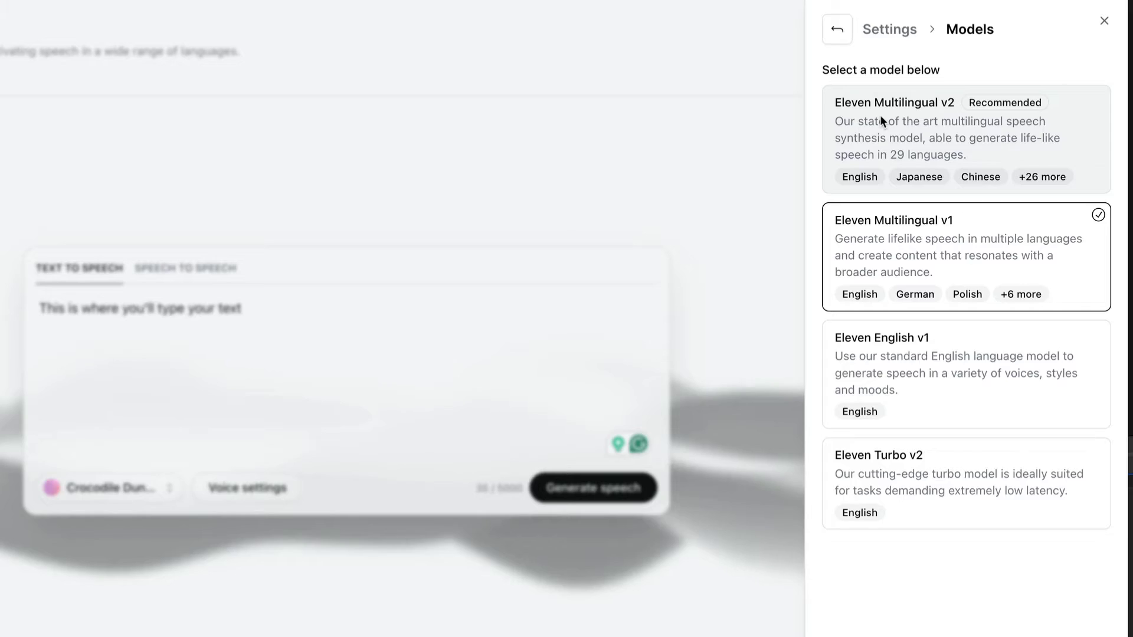
left_click(984, 98)
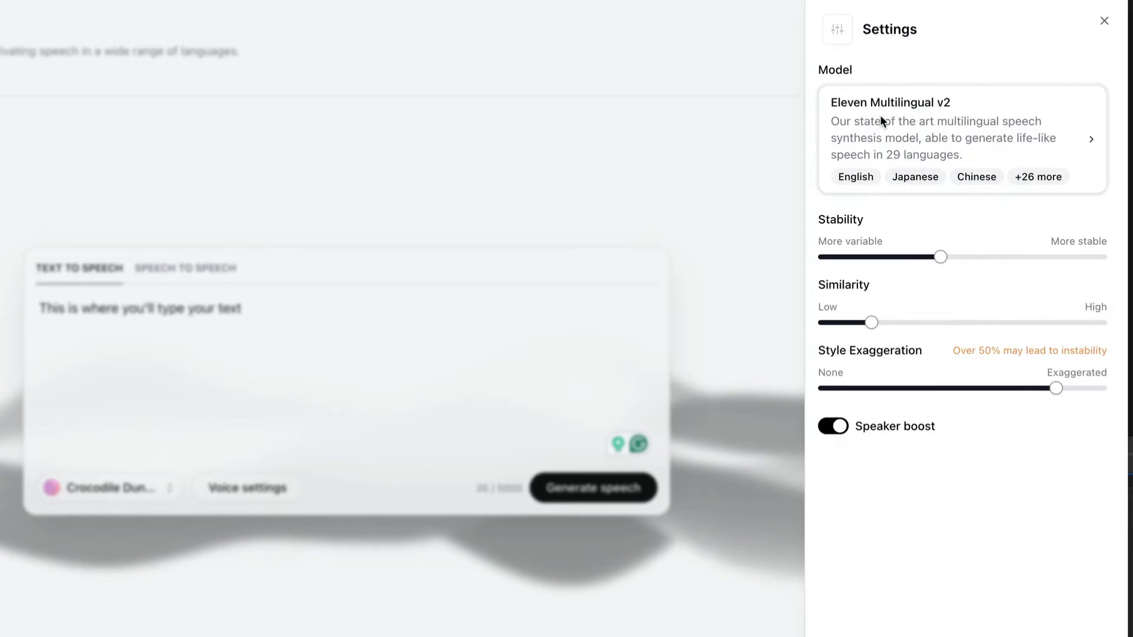
Step: Set Stability to 46%, Similarity to about 12% and Style Exaggeration to 41%
left_click_drag(947, 254, 876, 258)
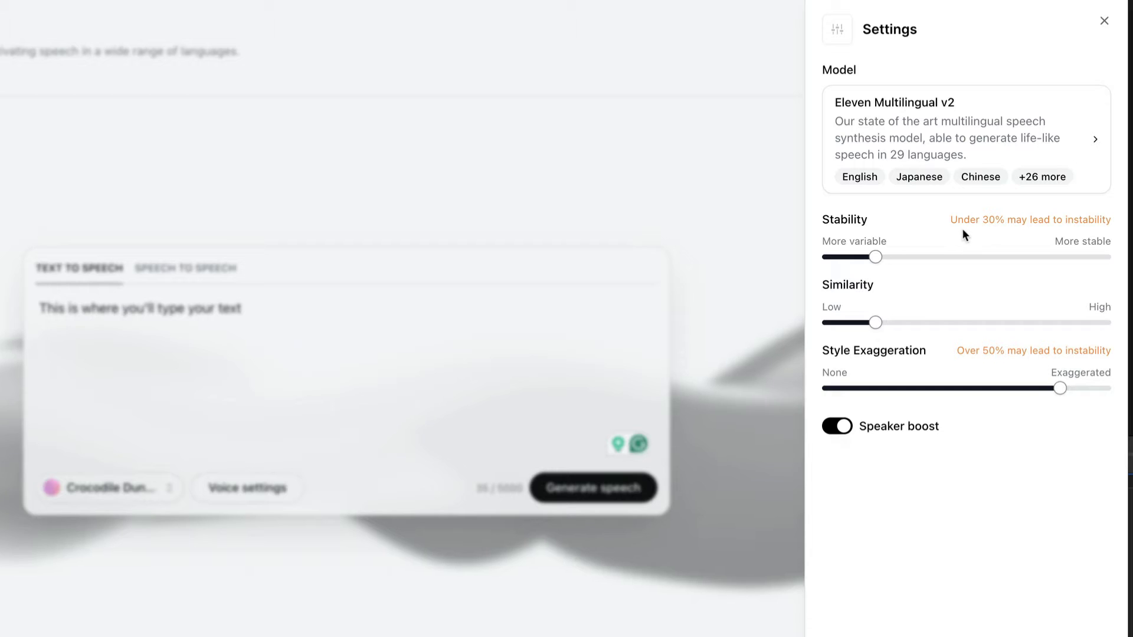
mouse_move(874, 324)
left_click_drag(874, 323, 855, 323)
mouse_move(1059, 387)
mouse_move(1060, 387)
left_mouse_down()
mouse_move(937, 388)
mouse_move(1077, 387)
left_mouse_up()
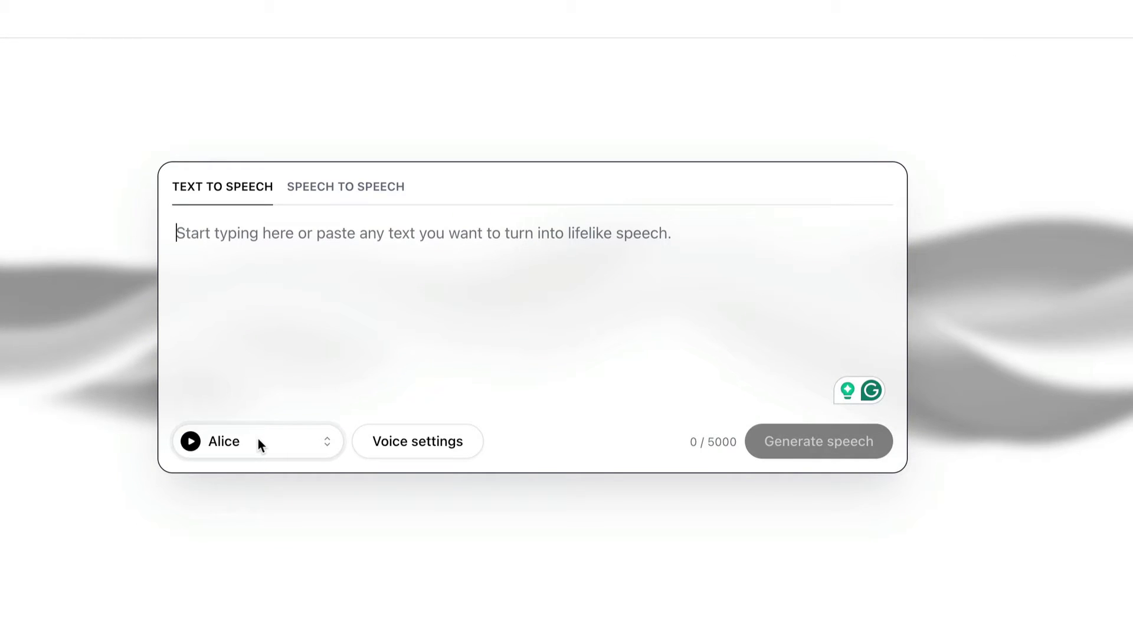
Step: Play the Adam and Clyde previews from the premade voice list
left_click(258, 440)
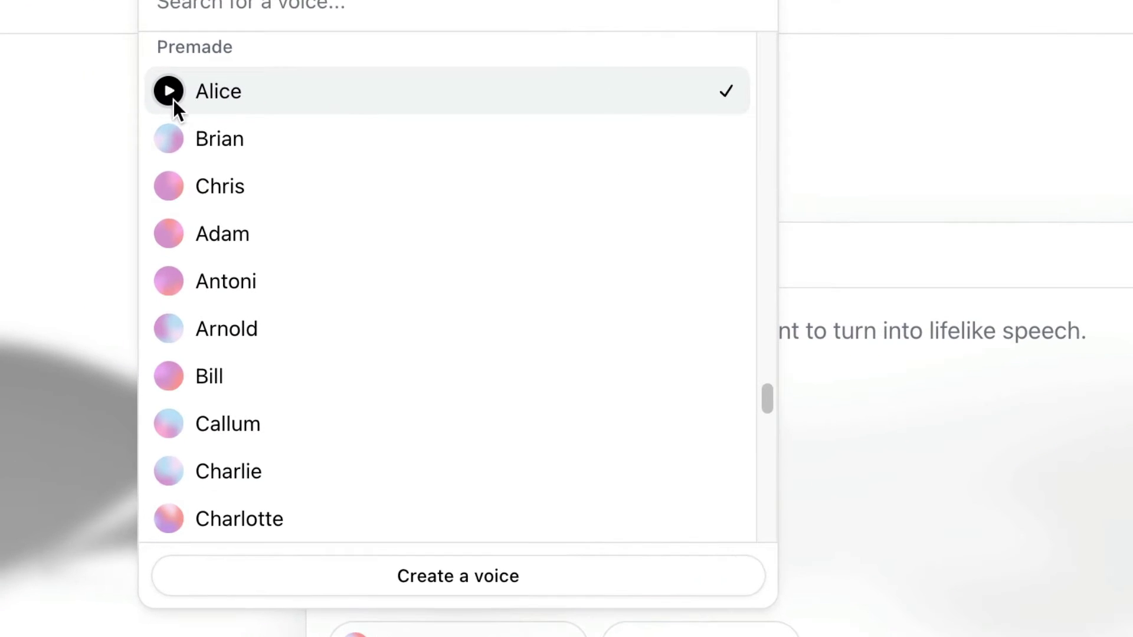
left_click(168, 236)
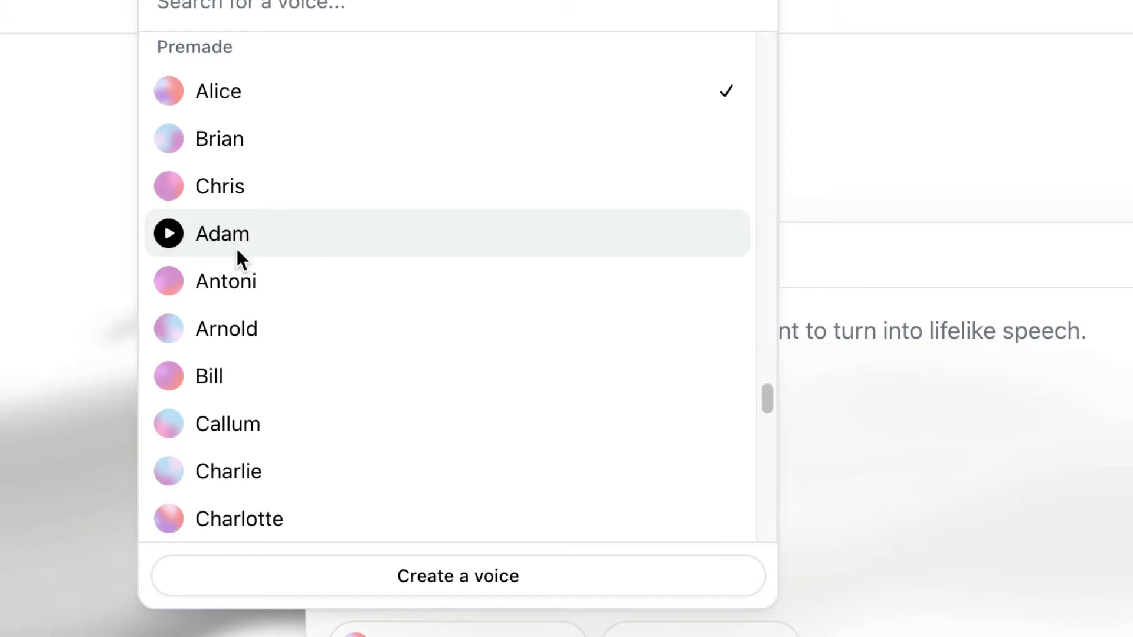
scroll(256, 249, "down", 5)
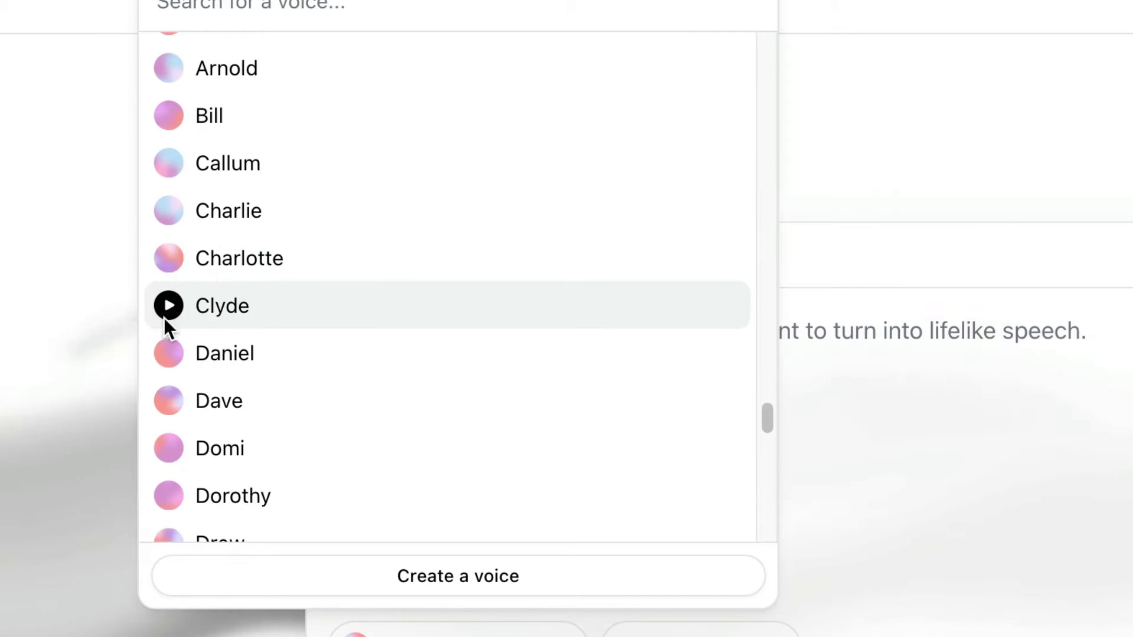
left_click(165, 307)
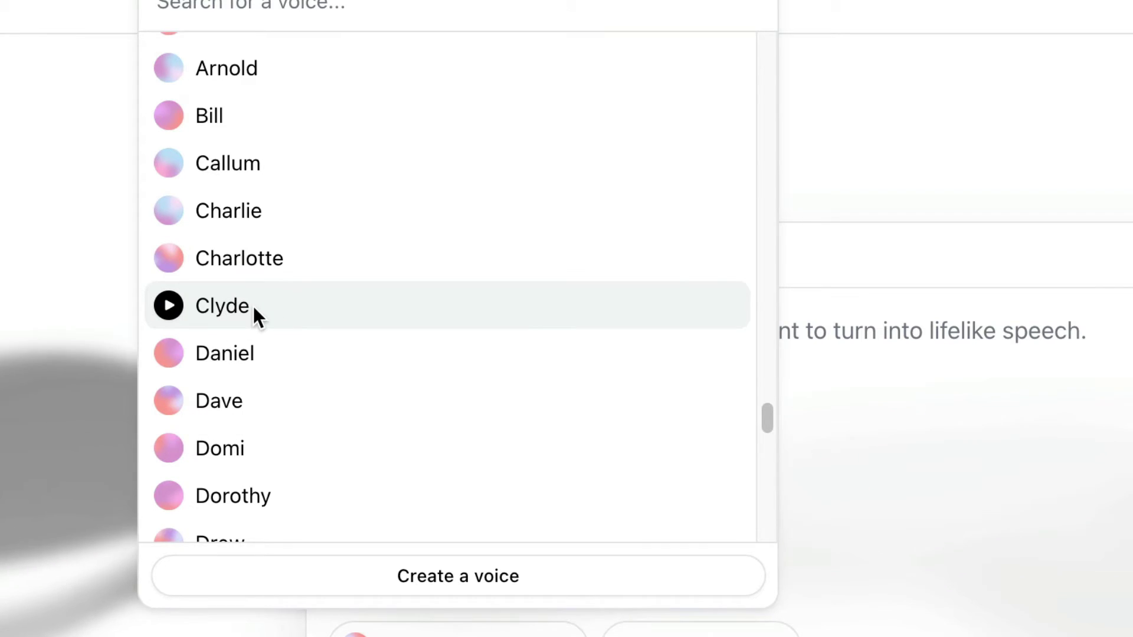
Step: Choose Clyde, paste the Crikey example paragraph, and generate its speech
left_click(212, 306)
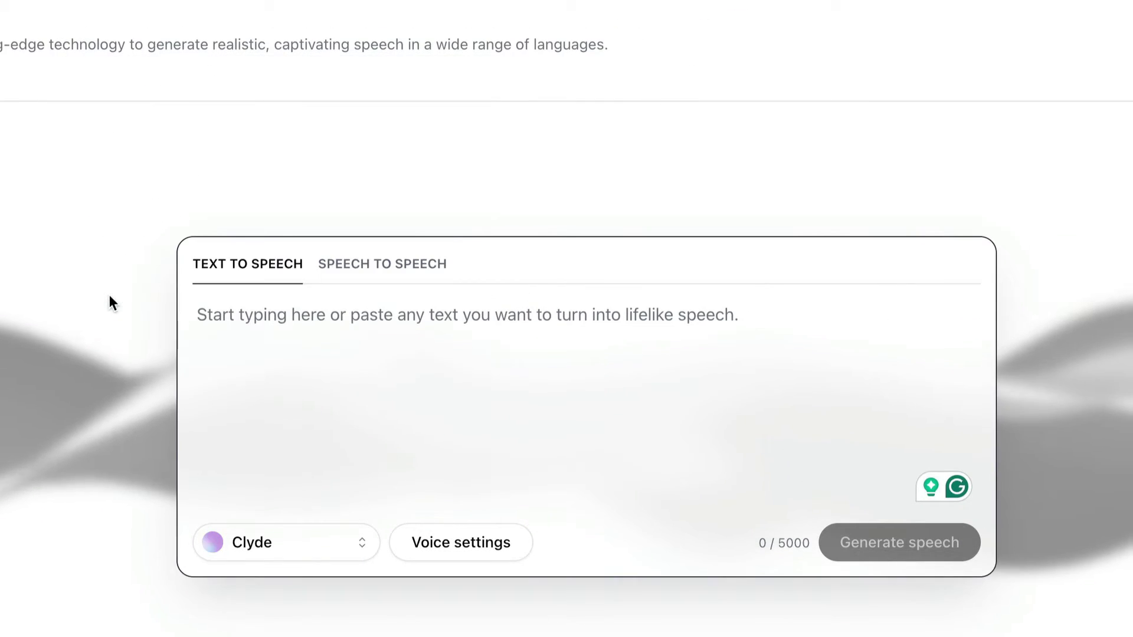
left_click(282, 317)
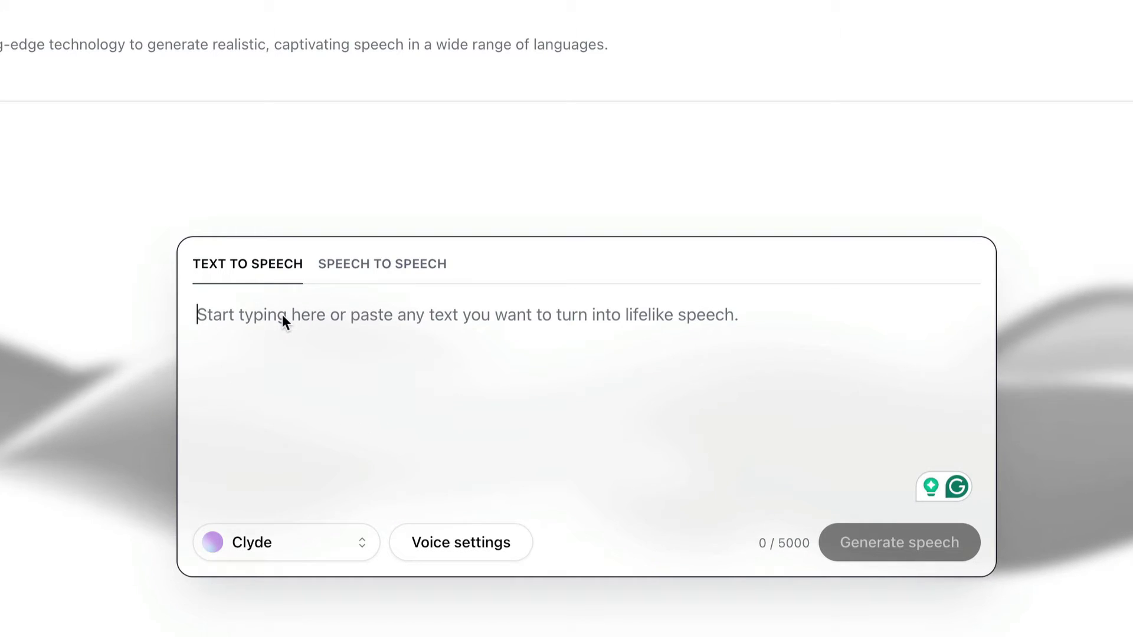
type("For example, If I say something like: \"Crikey! That is spectacular! the AI voice app will actually emphasize the words because it knows the context of the sentence!  -- watch!")
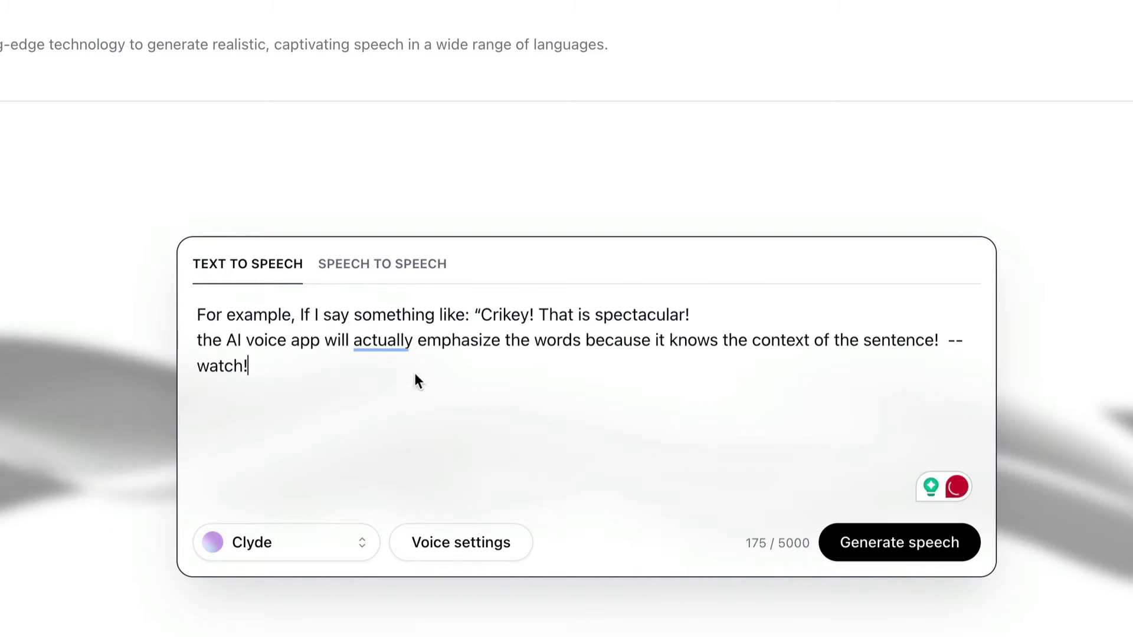
left_click(926, 543)
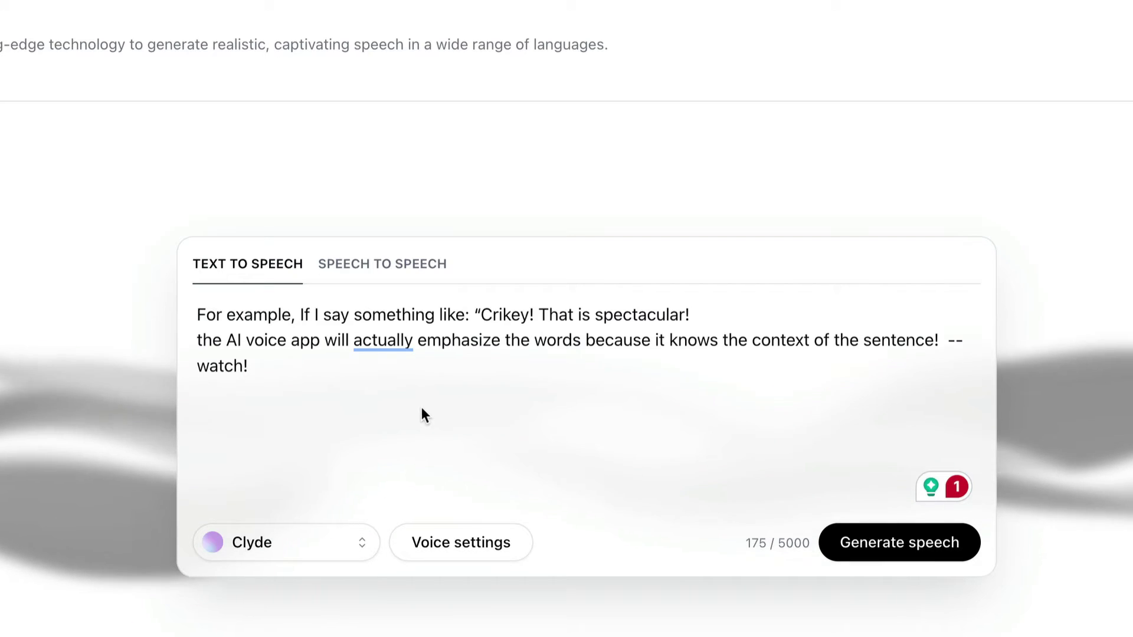
Step: Push Style Exaggeration near Exaggerated and regenerate the Clyde clip
left_click(452, 545)
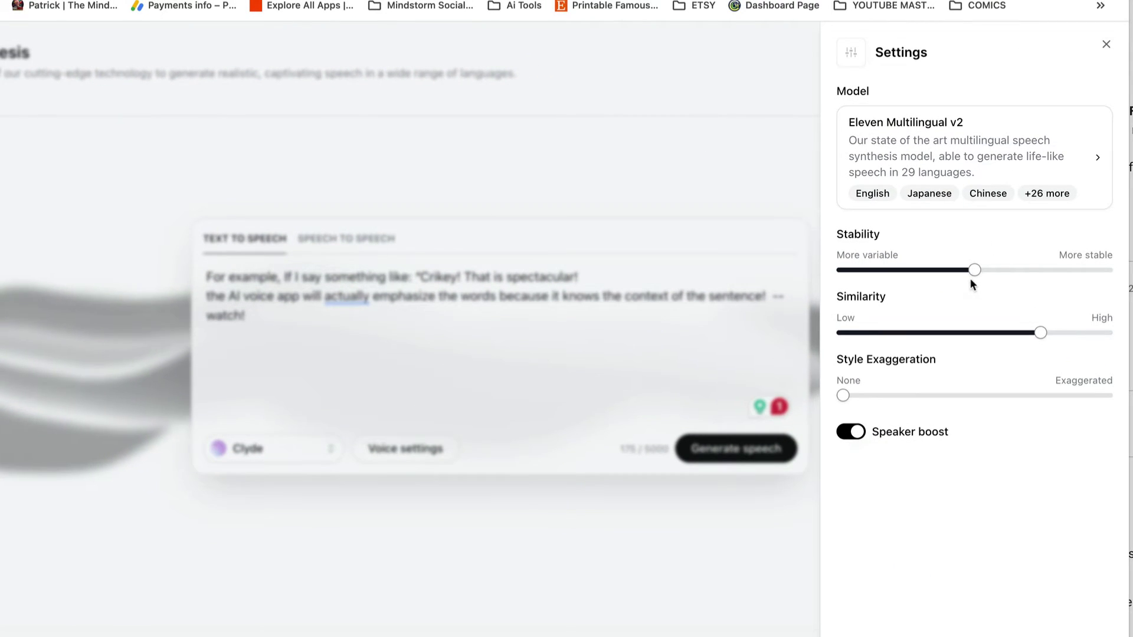
mouse_move(1061, 336)
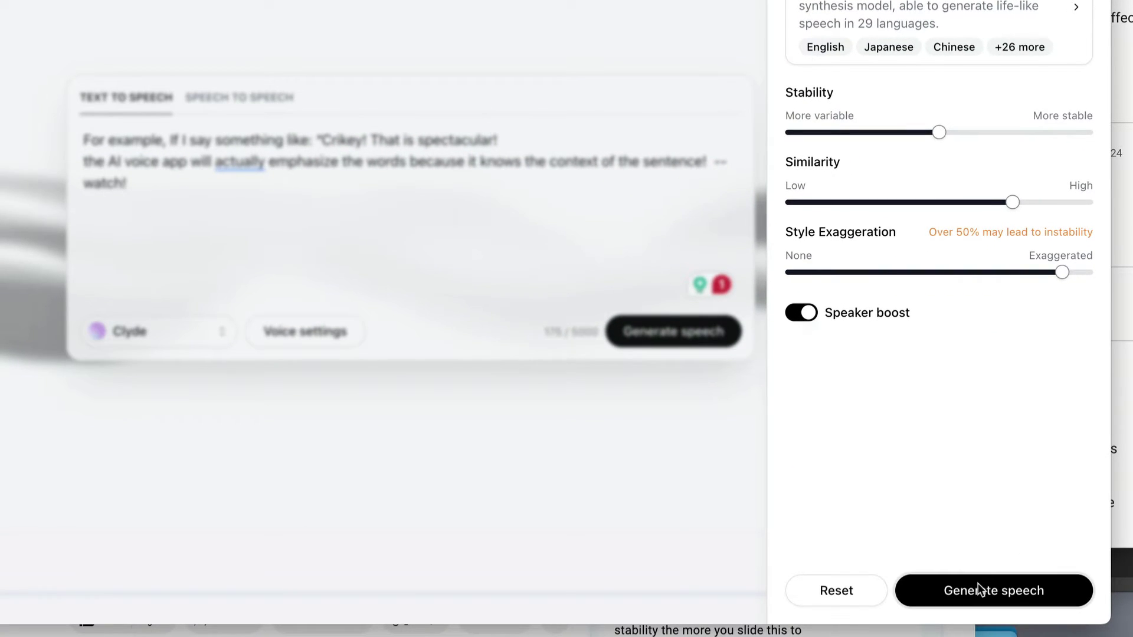
left_click(979, 587)
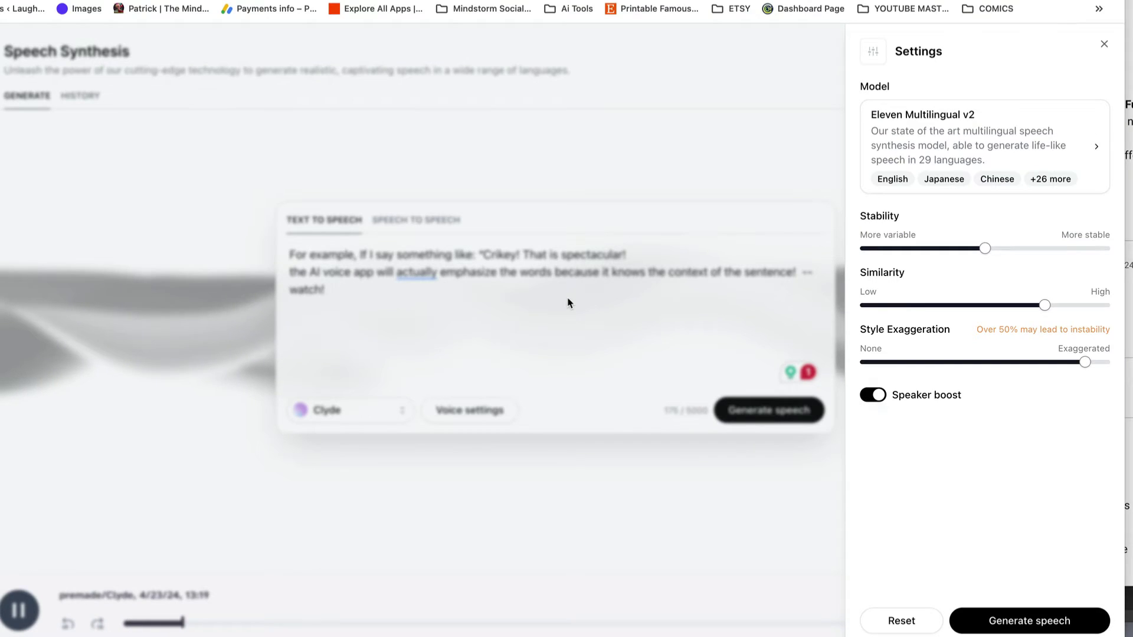
left_click(567, 303)
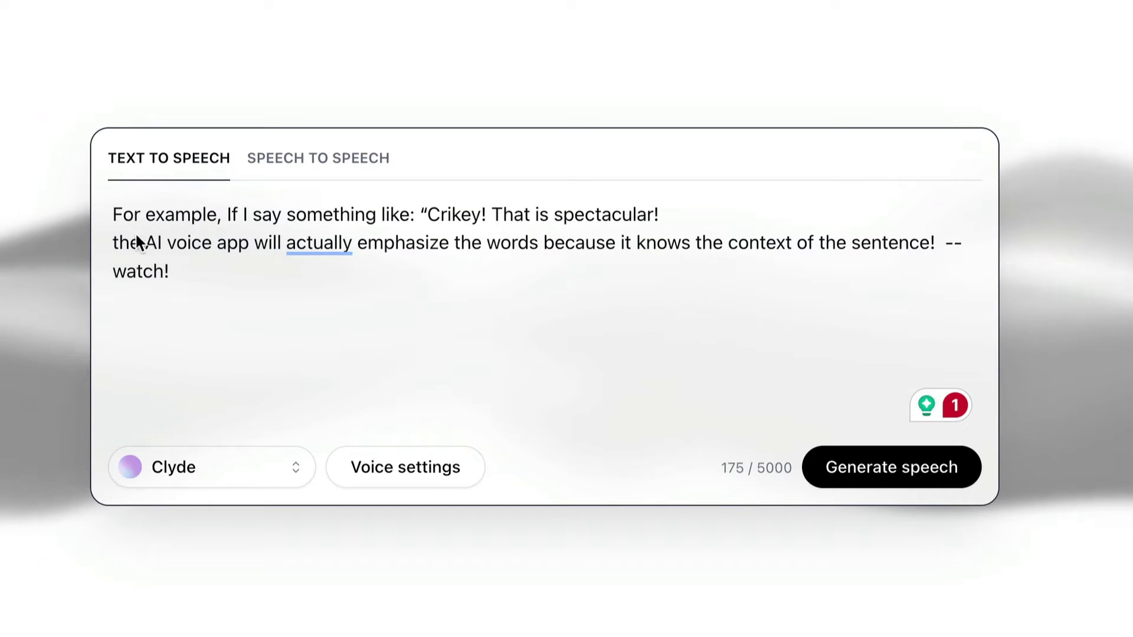
Step: Browse the available voices, close the list, and switch to the Speech to Speech tab
left_click(213, 467)
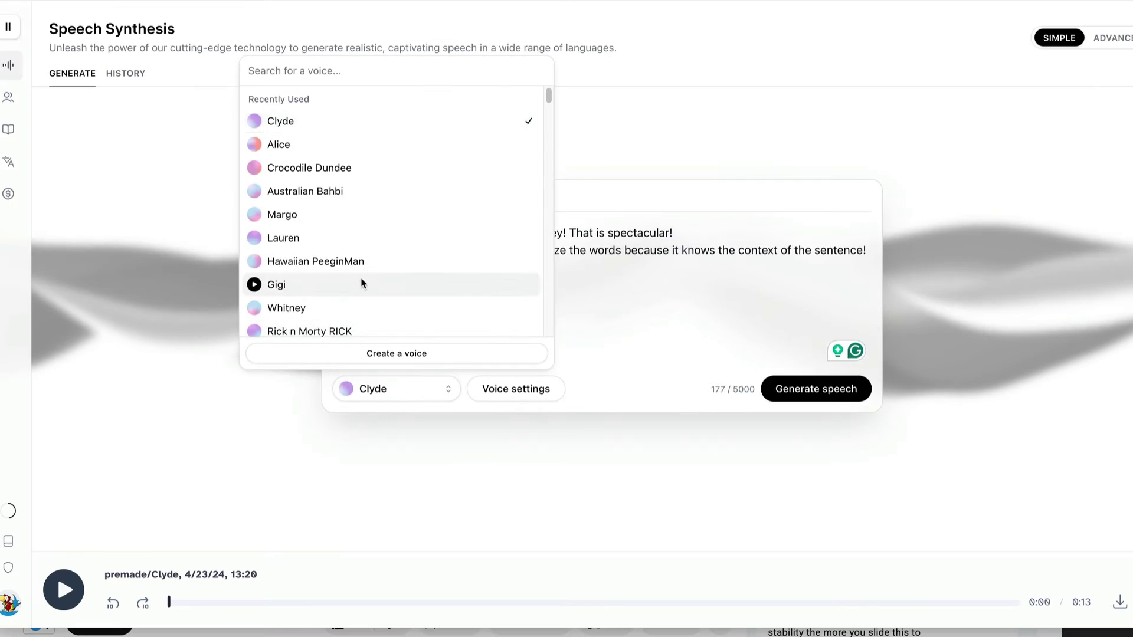
scroll(362, 284, "down", 20)
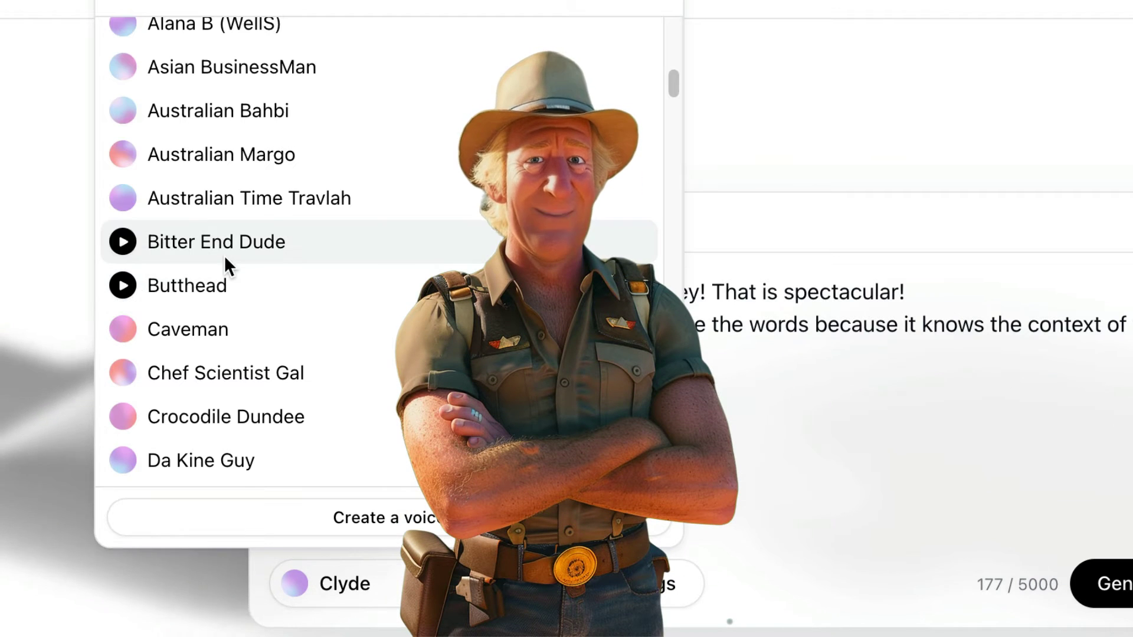
left_click(787, 409)
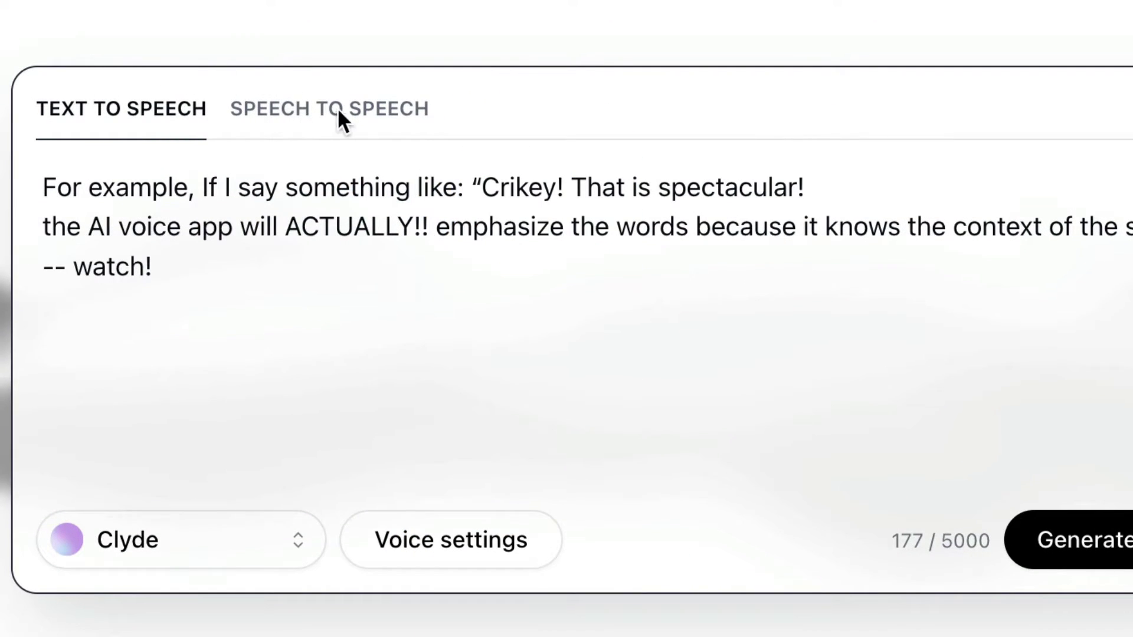
left_click(314, 100)
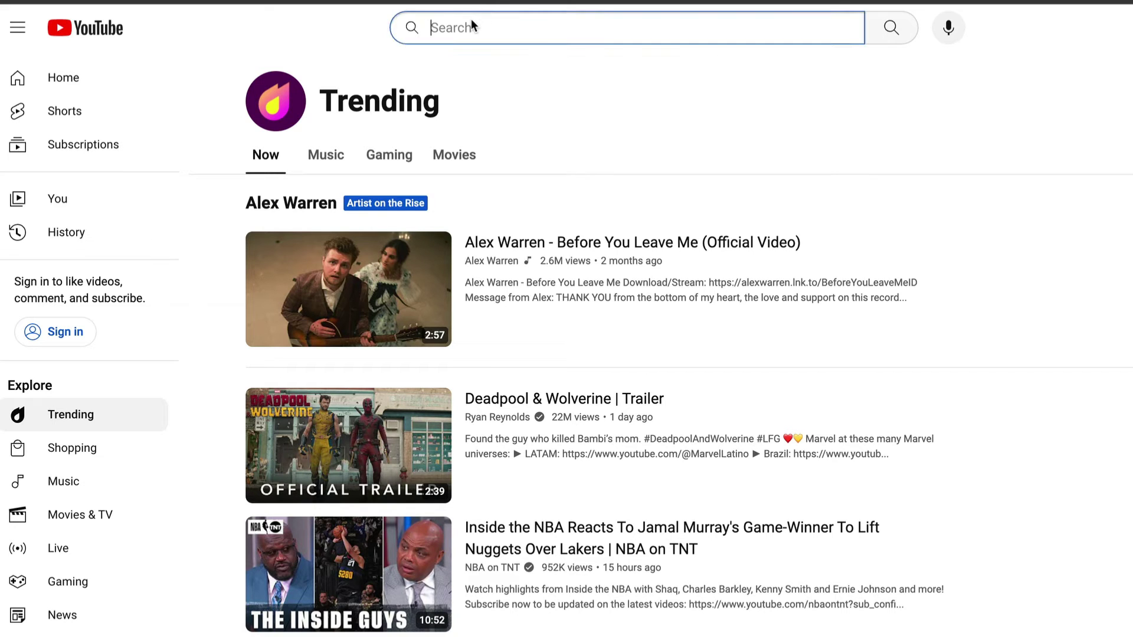
Step: Search YouTube for 'Heavy Acc', unmute the first preview, and open the Irish Farmers accent video
type("Heavy Accent")
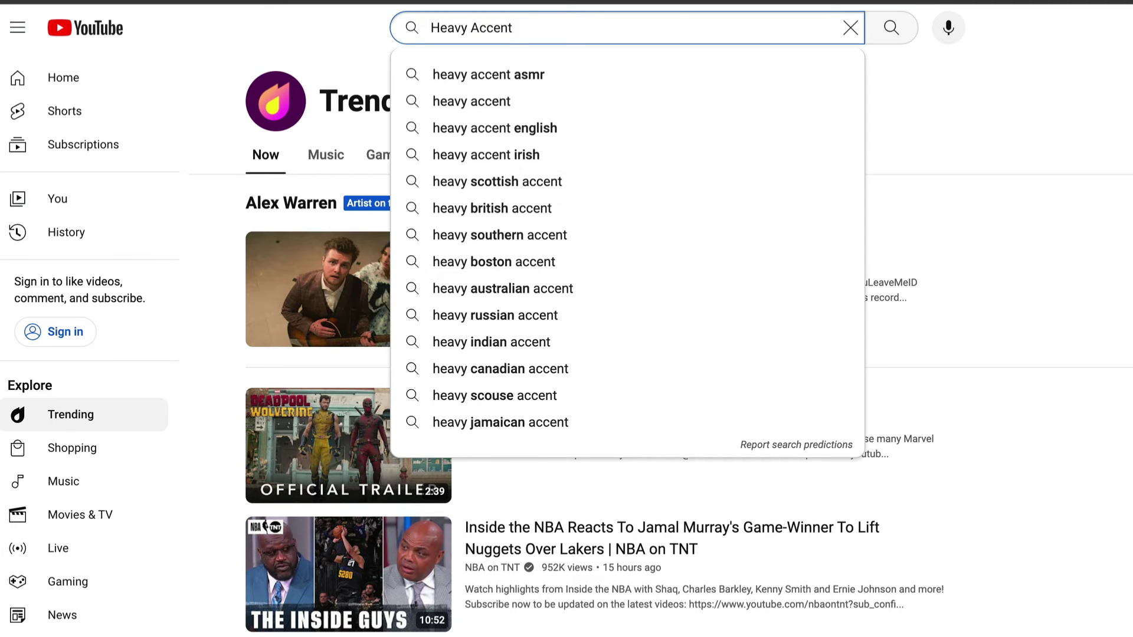
key("Return")
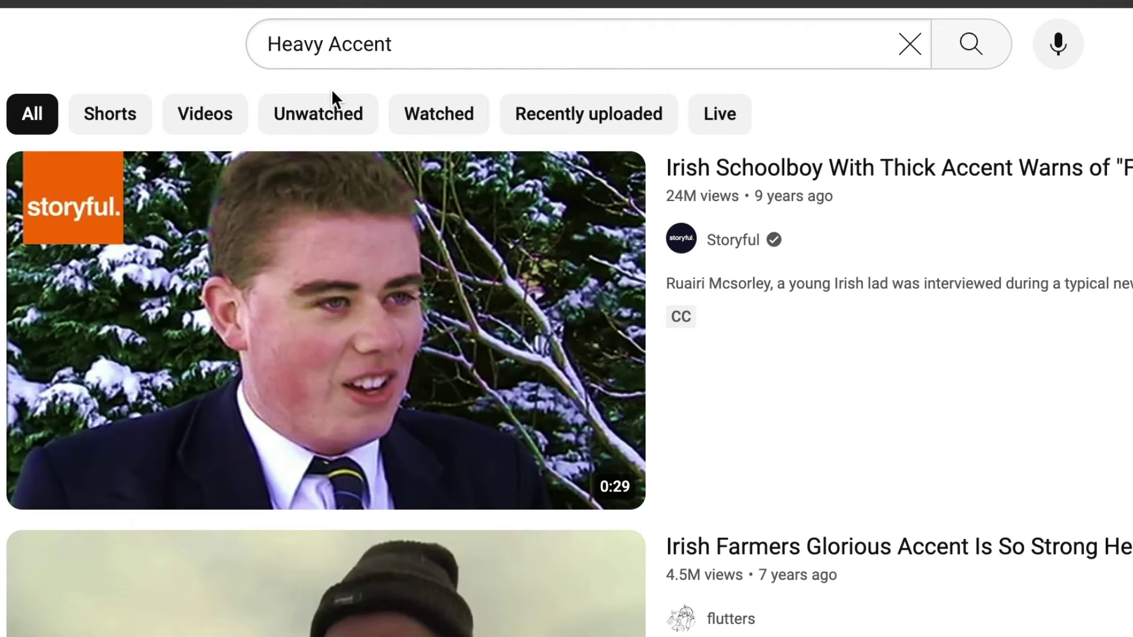
mouse_move(381, 363)
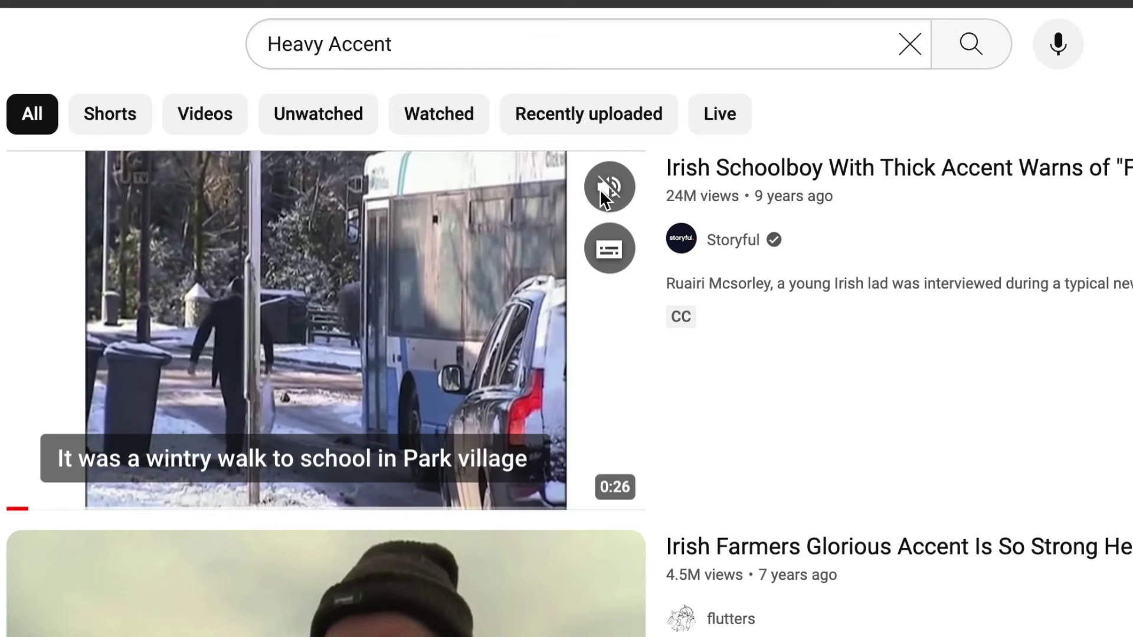
left_click(604, 183)
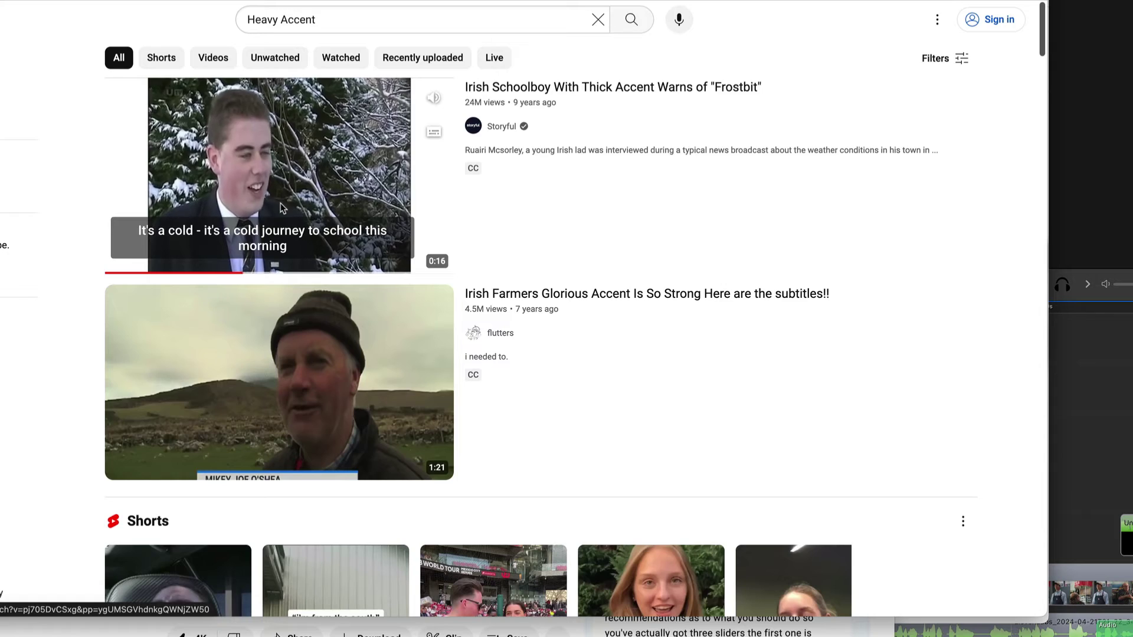
left_click(413, 322)
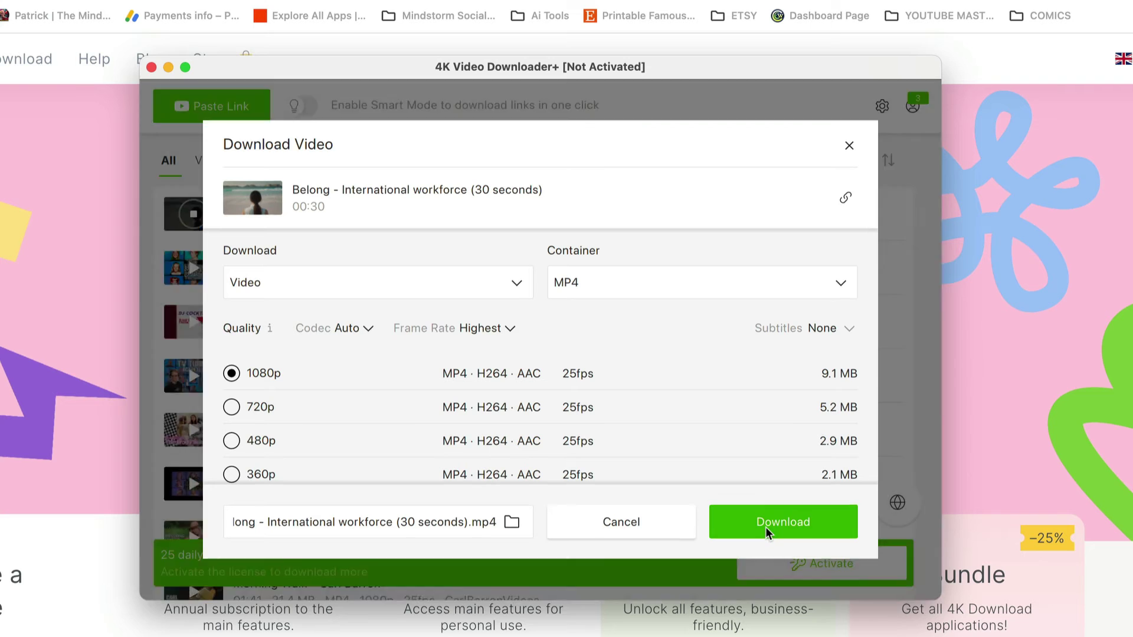
Step: Dismiss the finished video download dialog and start uploading an audio file for conversion
left_click(766, 530)
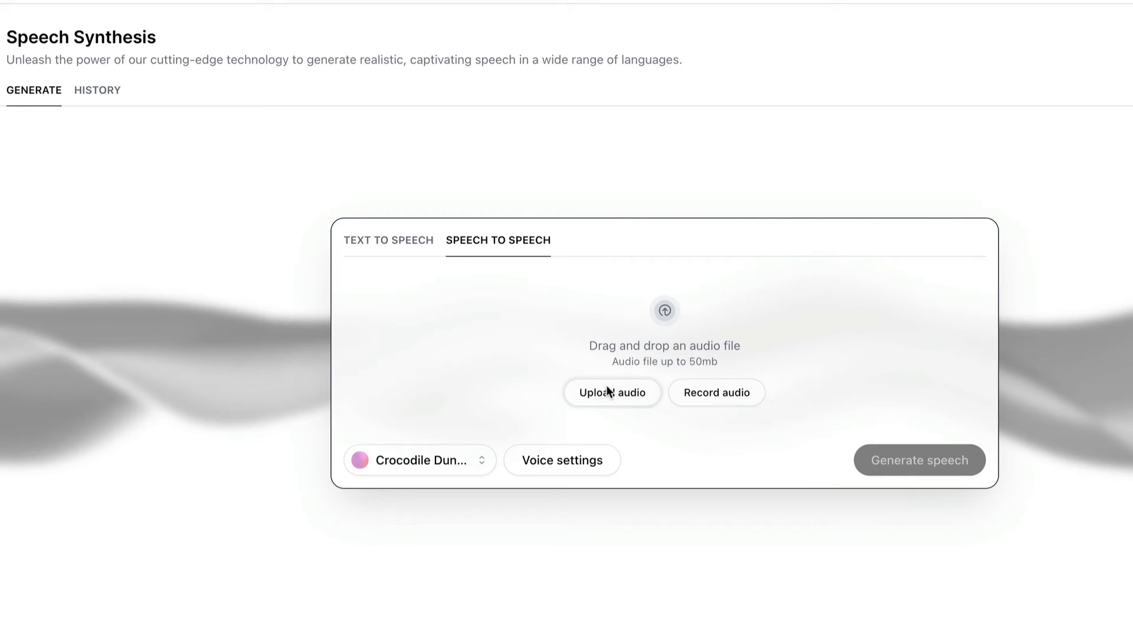
left_click(606, 384)
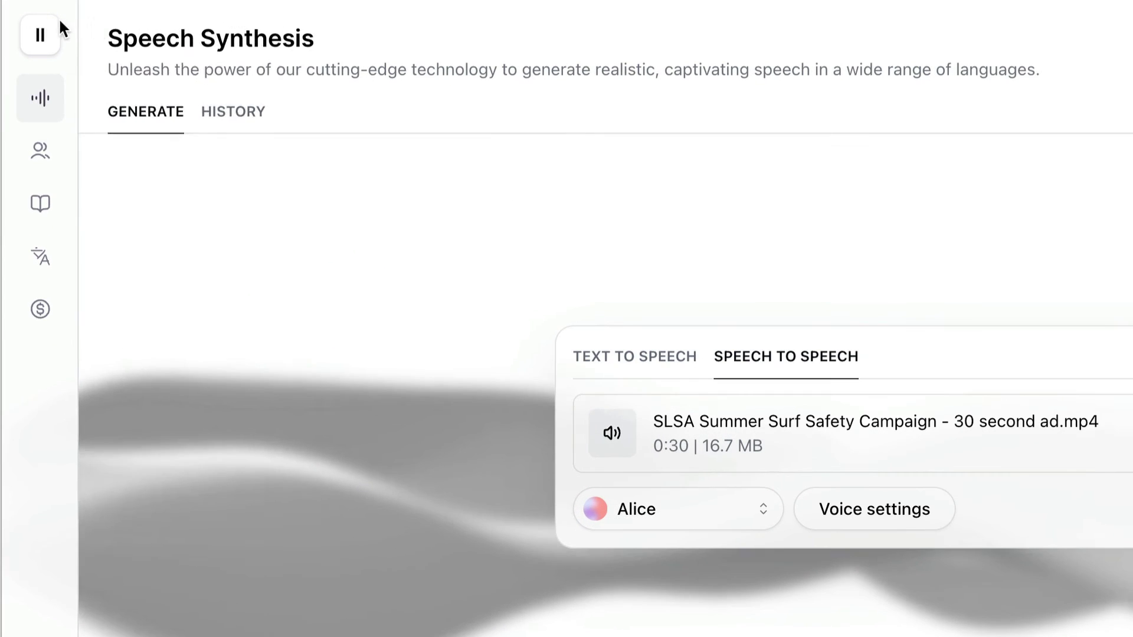
Step: Go to the Voices page, scroll through the custom voices, and choose Add Generative or Cloned Voice
mouse_move(34, 59)
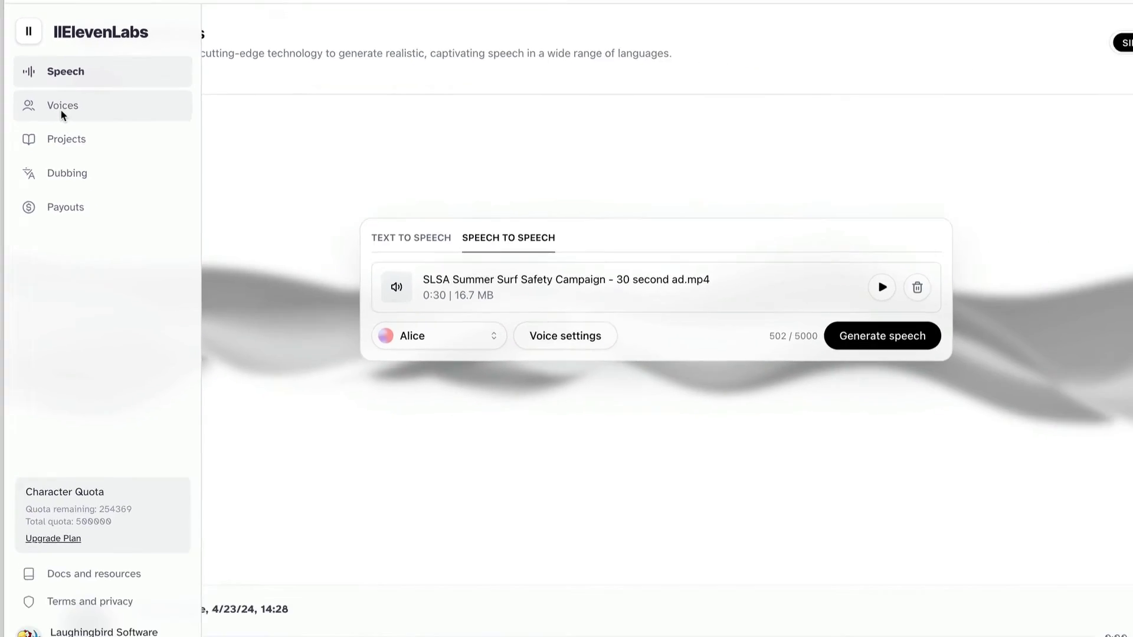
left_click(62, 112)
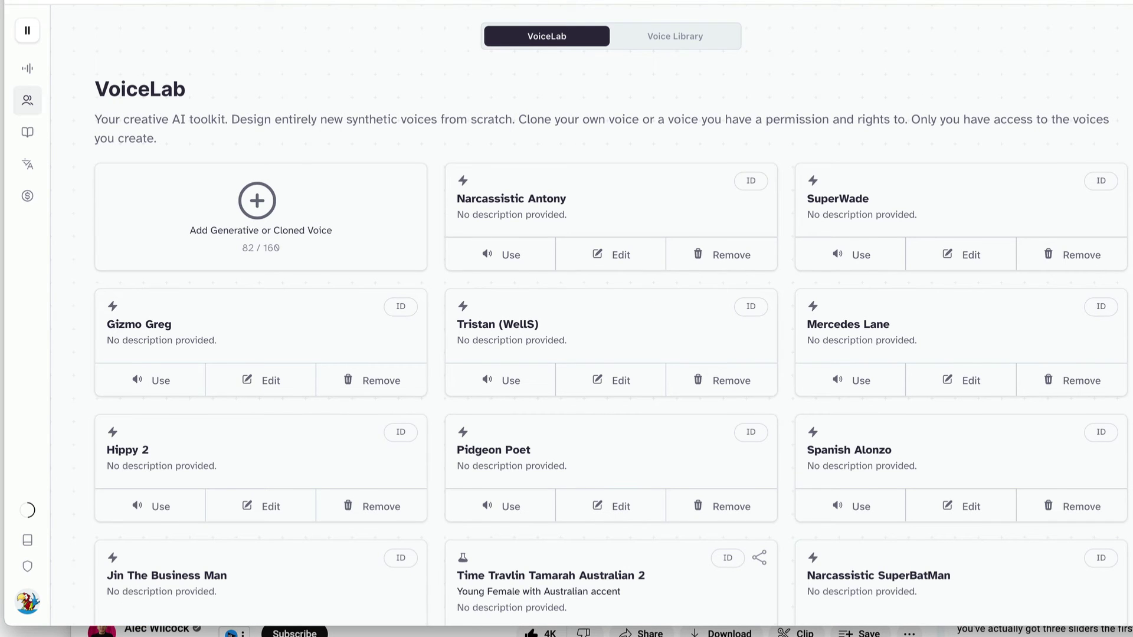
scroll(611, 324, "down", 14)
scroll(611, 324, "down", 12)
scroll(610, 324, "down", 6)
scroll(611, 324, "up", 20)
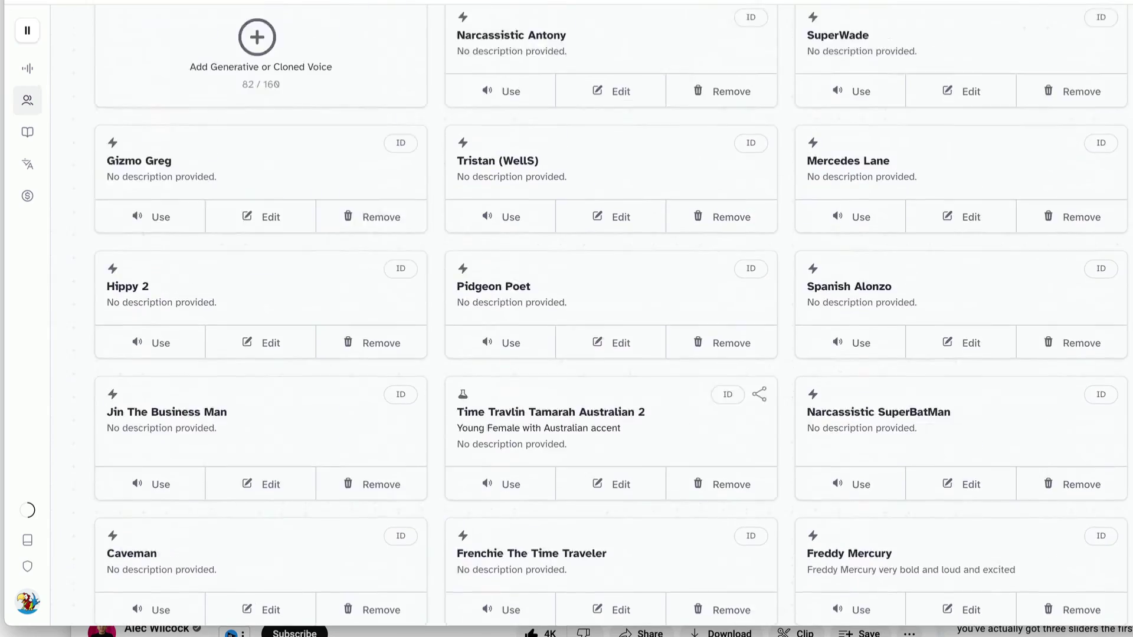
scroll(610, 324, "up", 3)
left_click(257, 203)
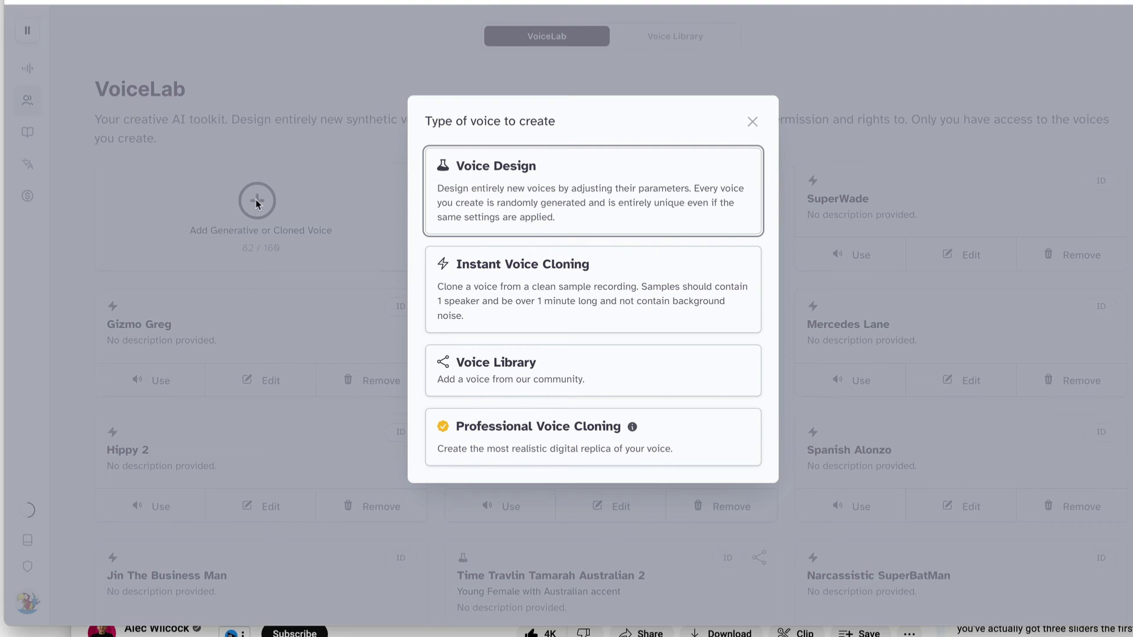
Step: Choose Instant Voice Cloning and begin entering the name Sheila
left_click(552, 293)
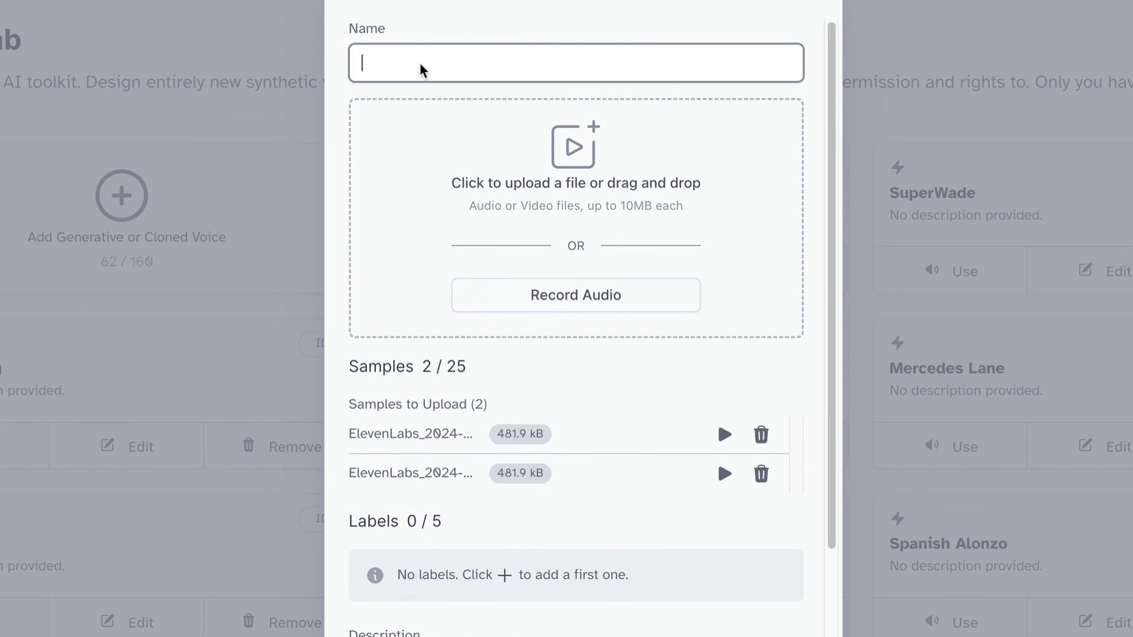
type("Sh")
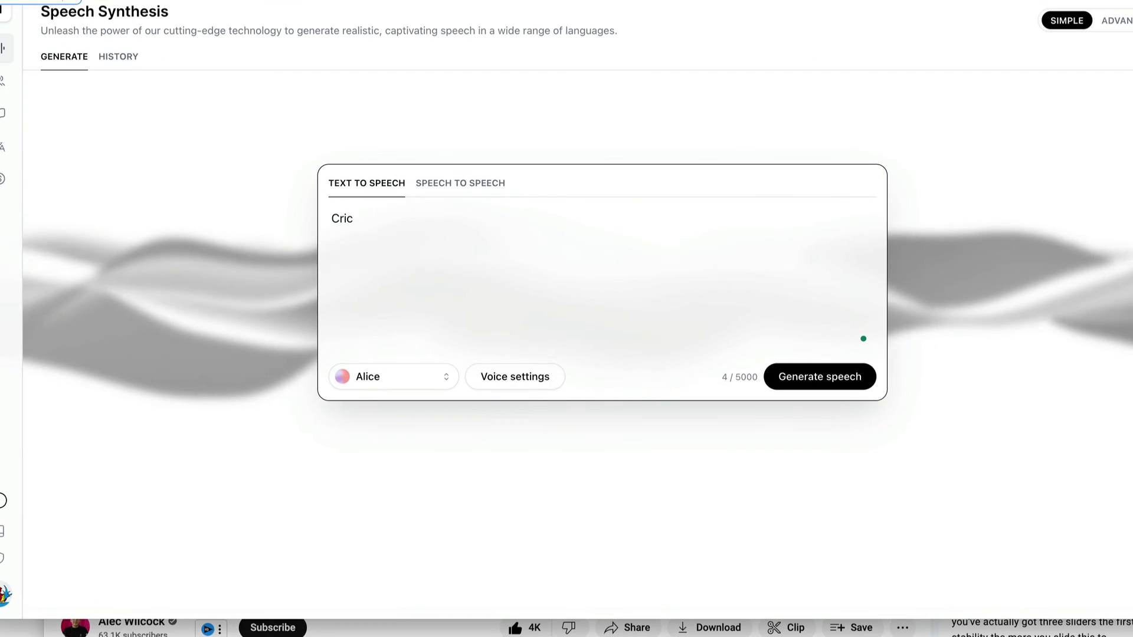
Step: Finish the 'Crikey! I can now be…' script, select the cloned Sheila voice and generate speech
type("ey! I")
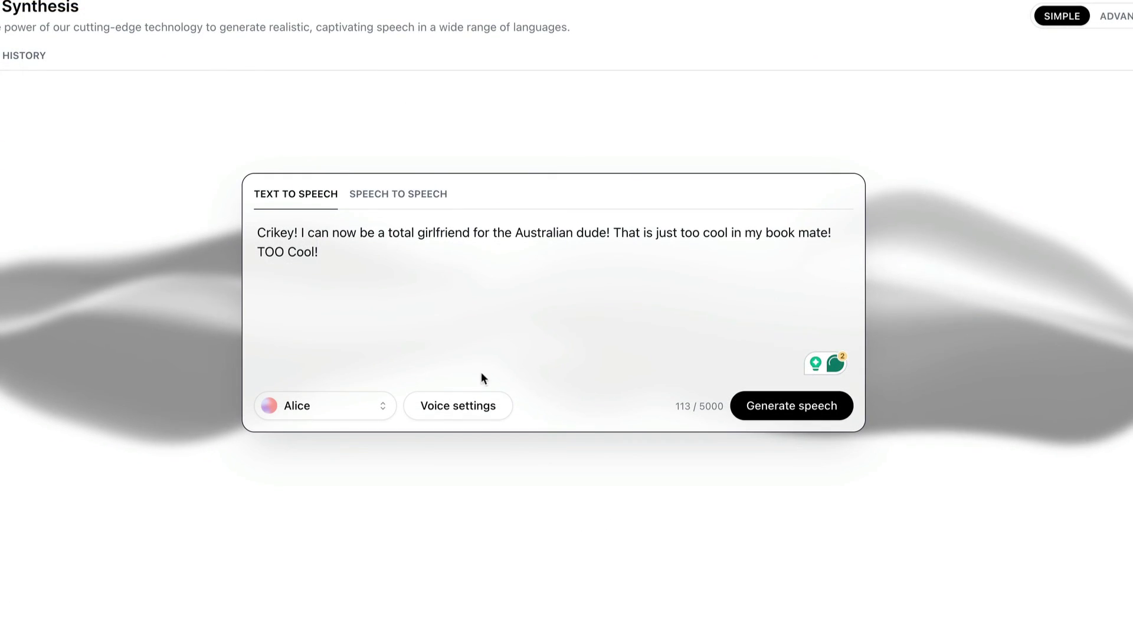
left_click(293, 408)
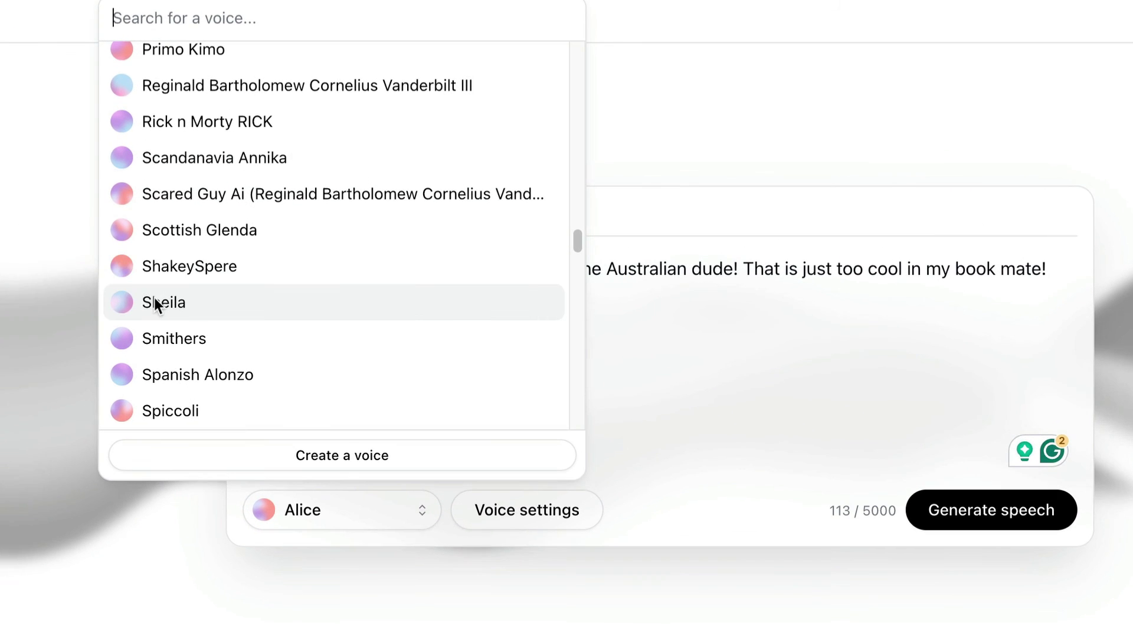
left_click(147, 303)
left_click(939, 514)
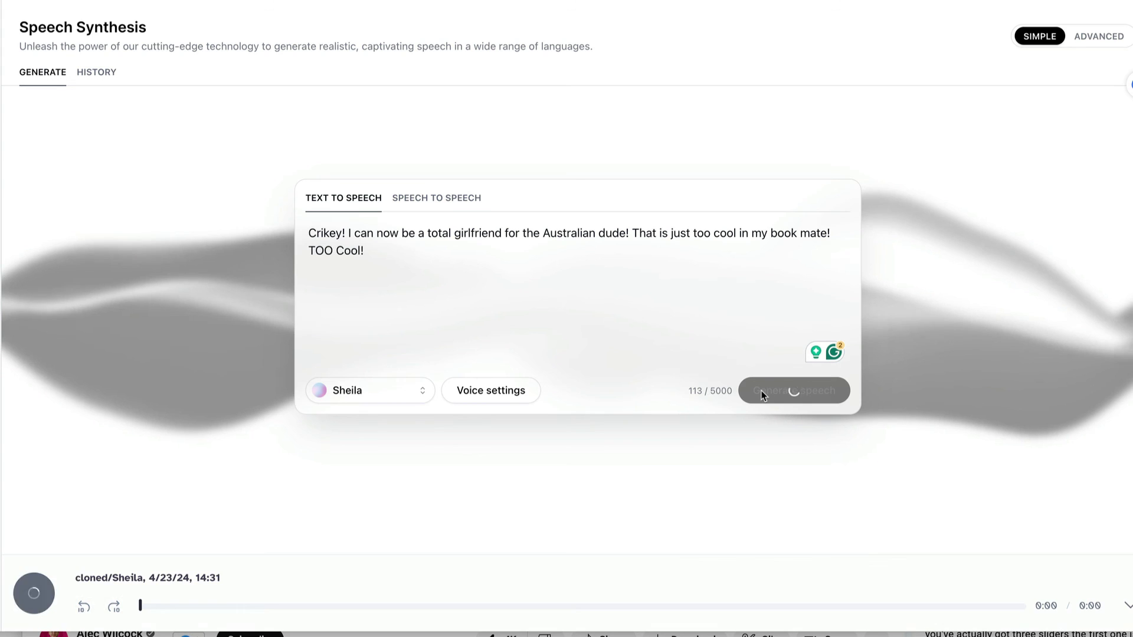